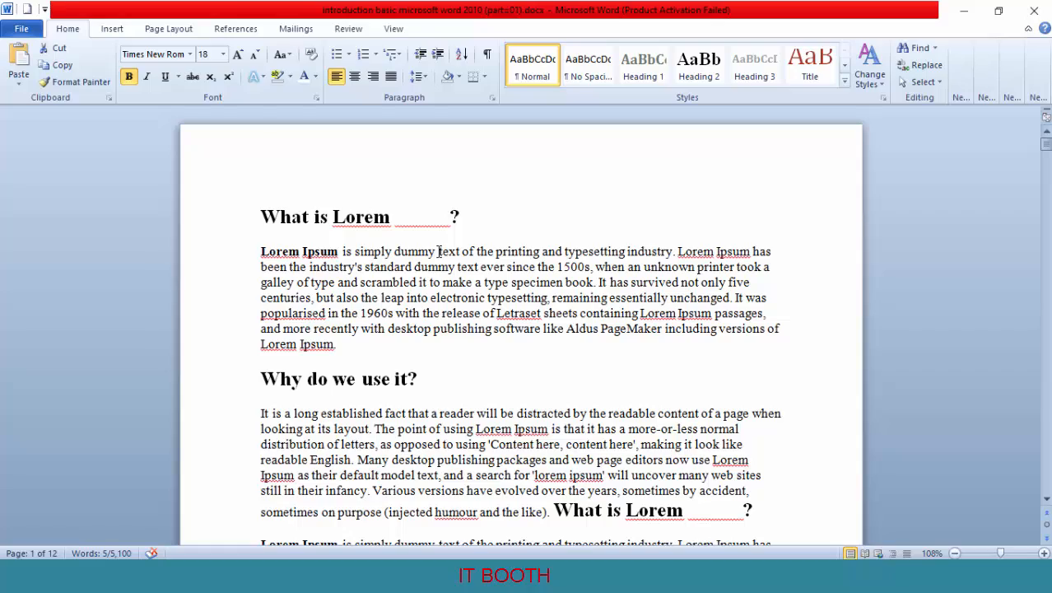
# Step: Cut the selected text from the document
pyautogui.hotkey('ctrl', 'x')
pyautogui.scroll(5, 486, 325)
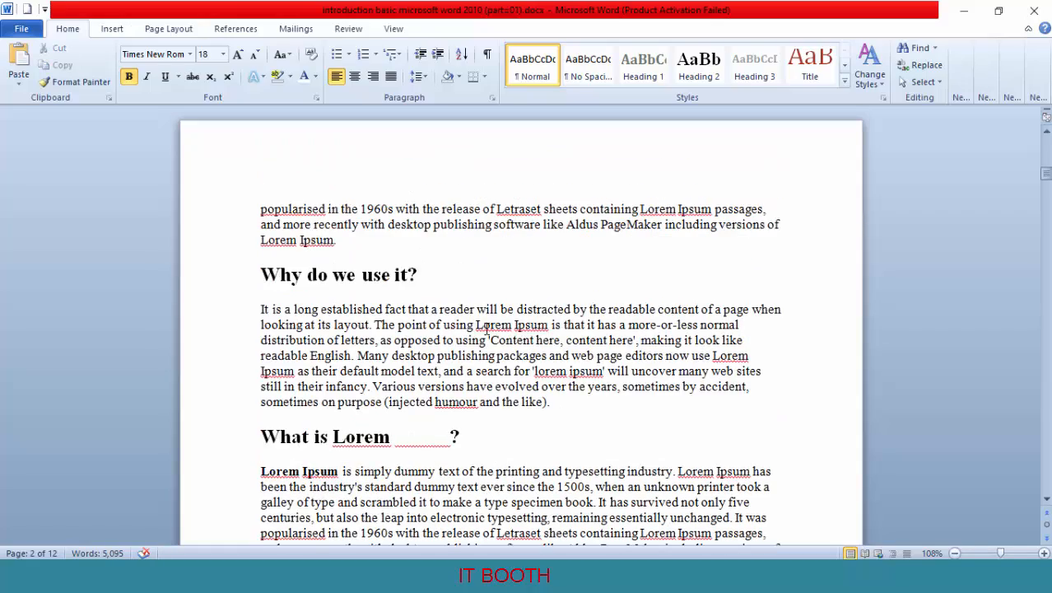
pyautogui.scroll(10, 486, 326)
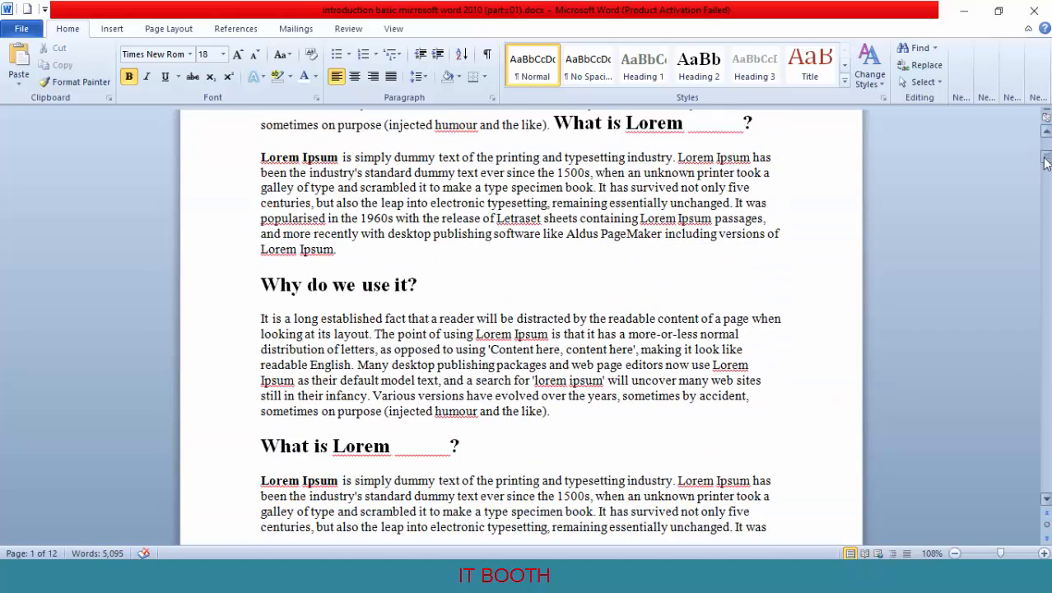
pyautogui.moveTo(1045, 162); pyautogui.dragTo(1046, 141)
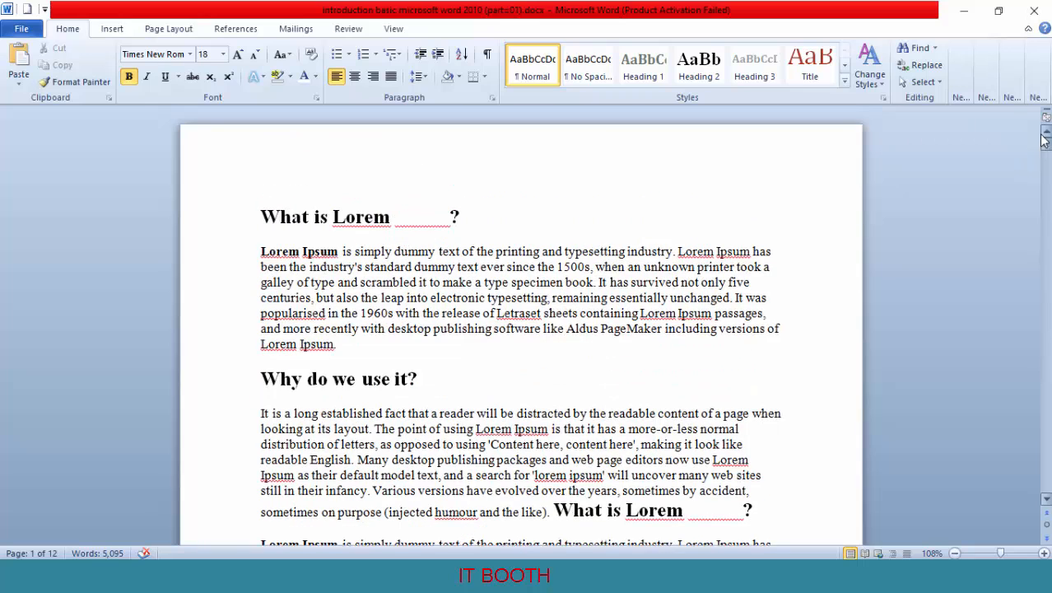
# Step: Split the start of the first paragraph under "What is Lorem" into separate lines after "dummy", "printing and", "industry." and "Lorem Ipsum has"
pyautogui.click(436, 251)
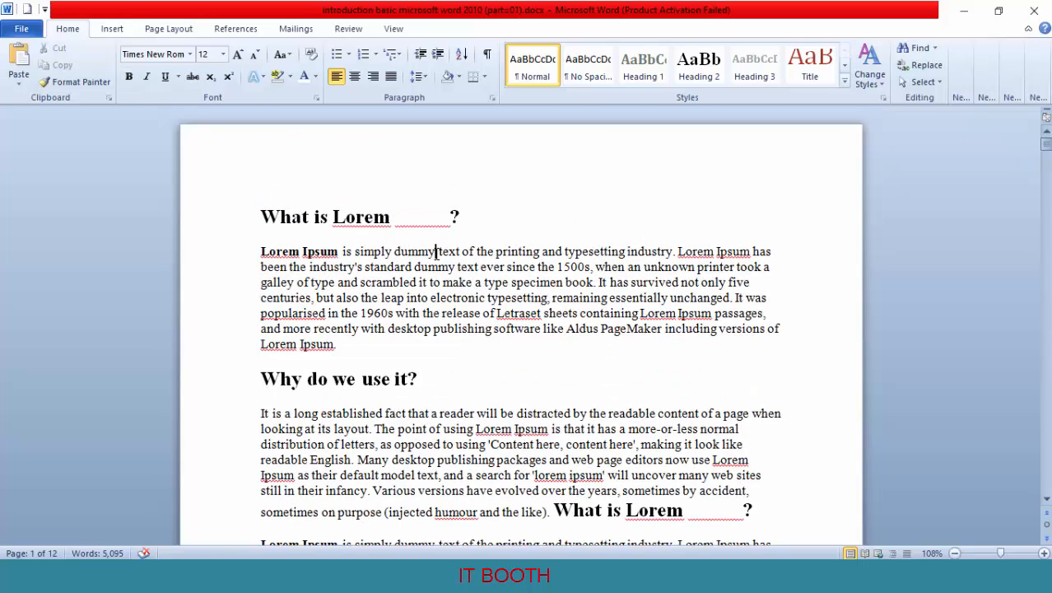
pyautogui.press('Return')
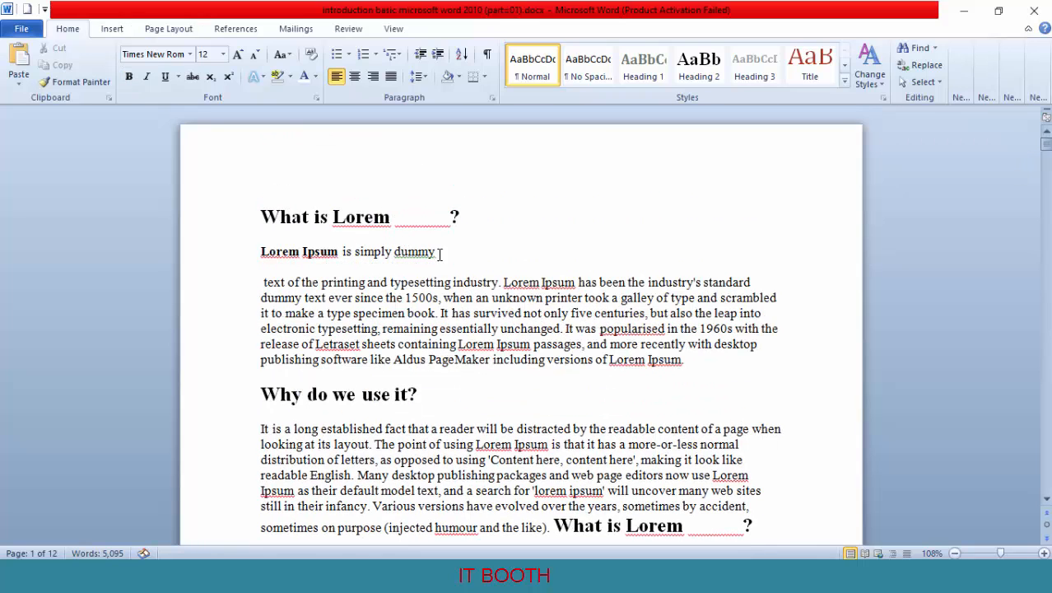
pyautogui.click(391, 281)
pyautogui.press('Return')
pyautogui.click(373, 313)
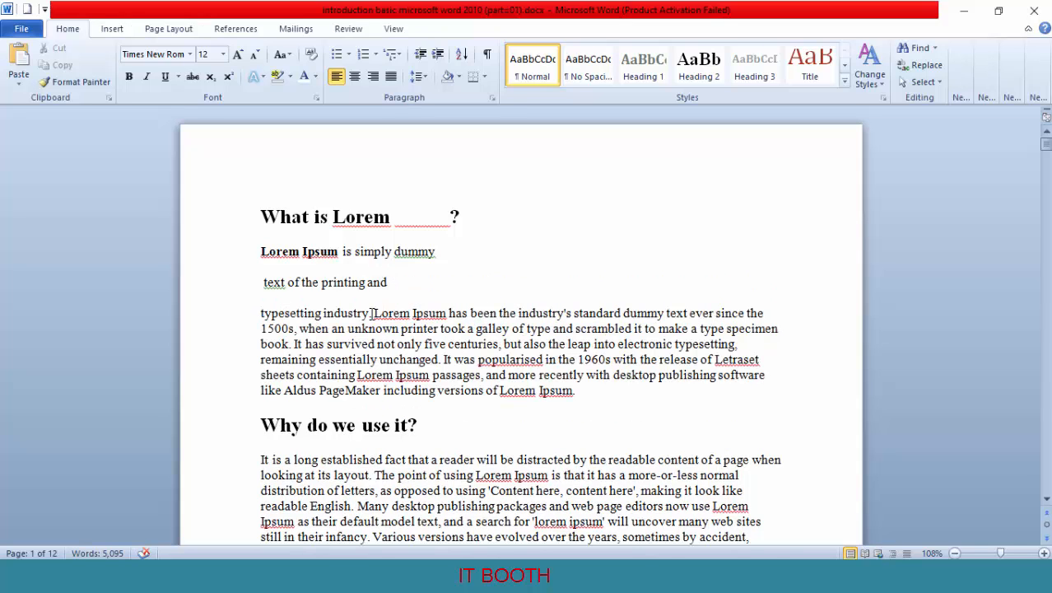
pyautogui.press('Return')
pyautogui.click(360, 344)
pyautogui.press('Return')
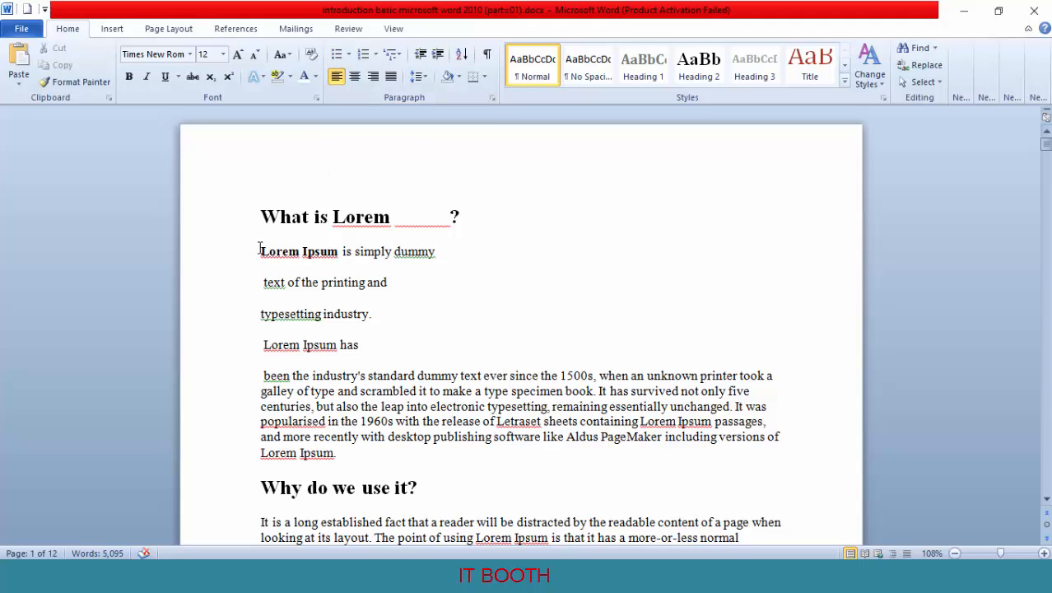
# Step: Format the four short lines below the "What is Lorem" heading as a bulleted list with arrow bullets
pyautogui.moveTo(260, 248); pyautogui.dragTo(365, 334)
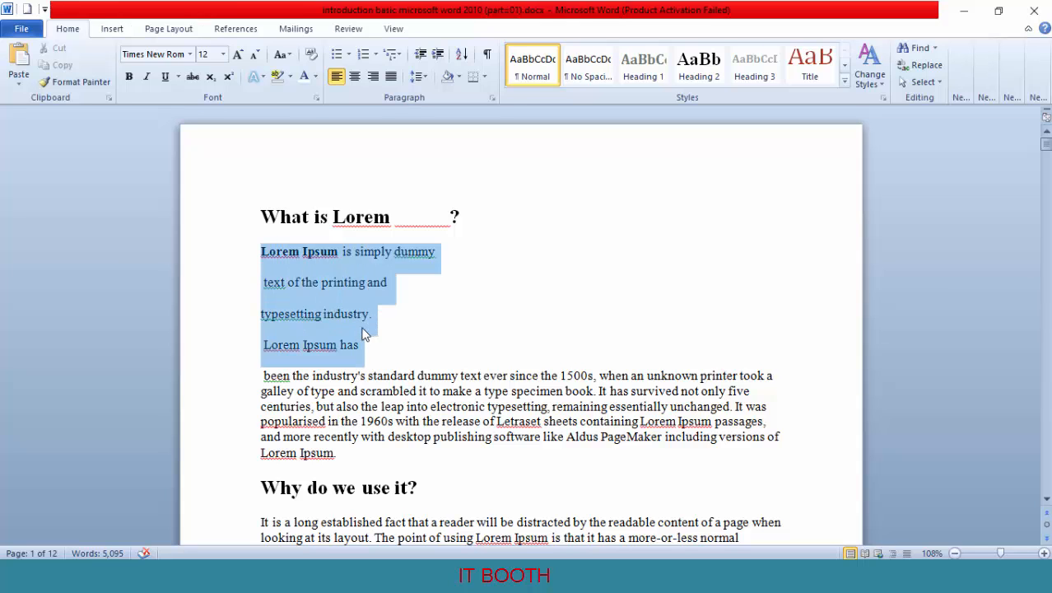
pyautogui.click(336, 54)
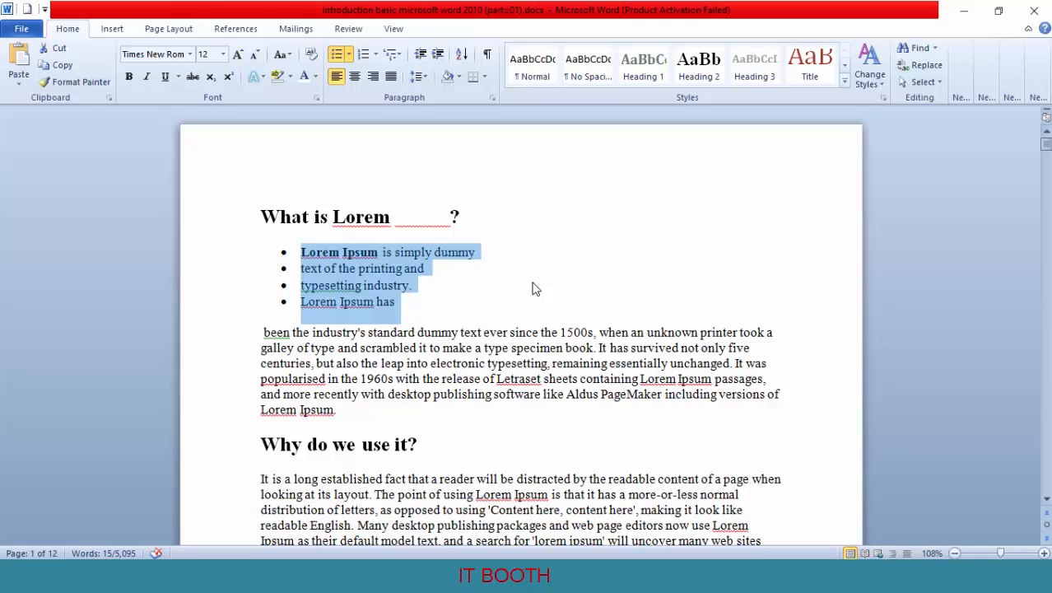
pyautogui.click(350, 55)
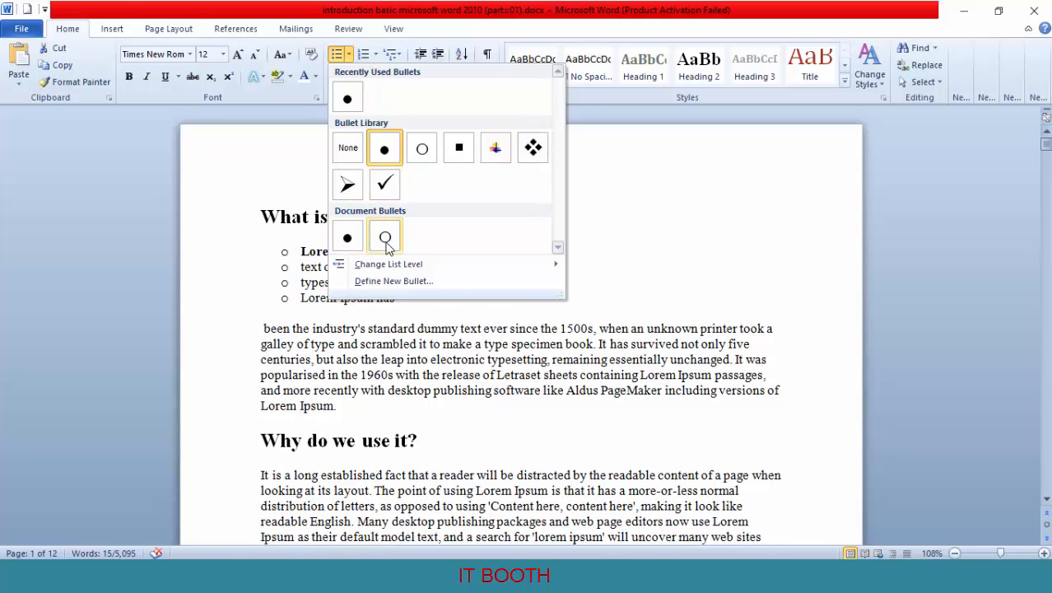
pyautogui.moveTo(388, 265)
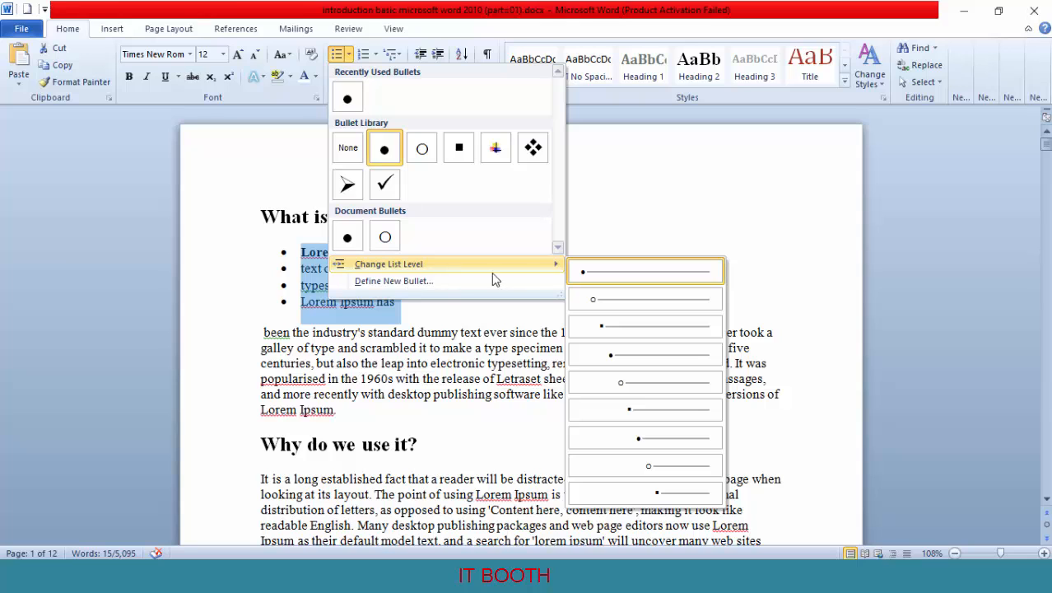
pyautogui.click(349, 189)
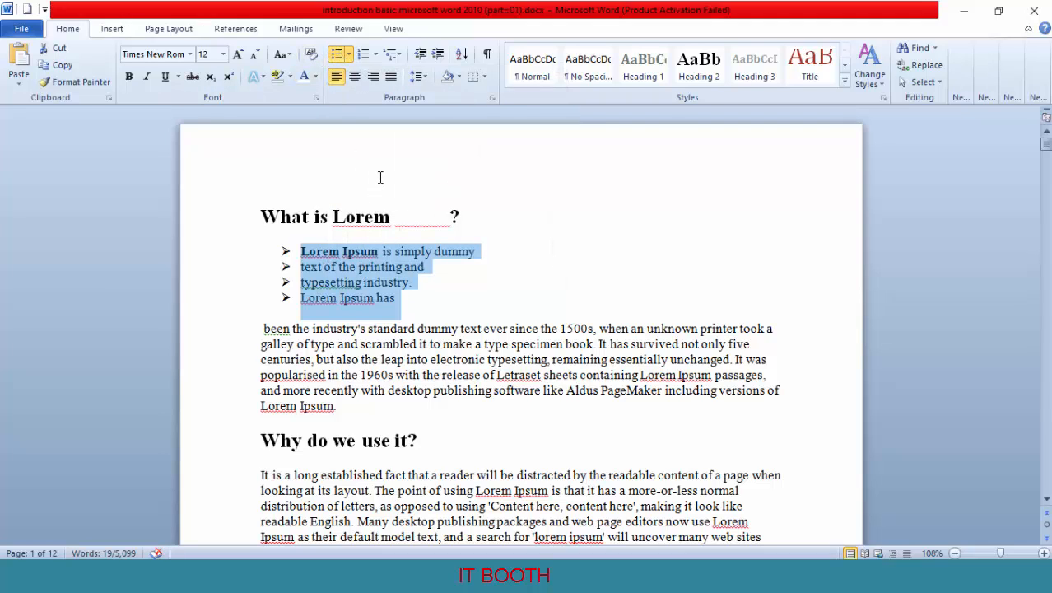
# Step: Convert the four short lines into a numbered list in the 1), 2), 3) format
pyautogui.click(363, 55)
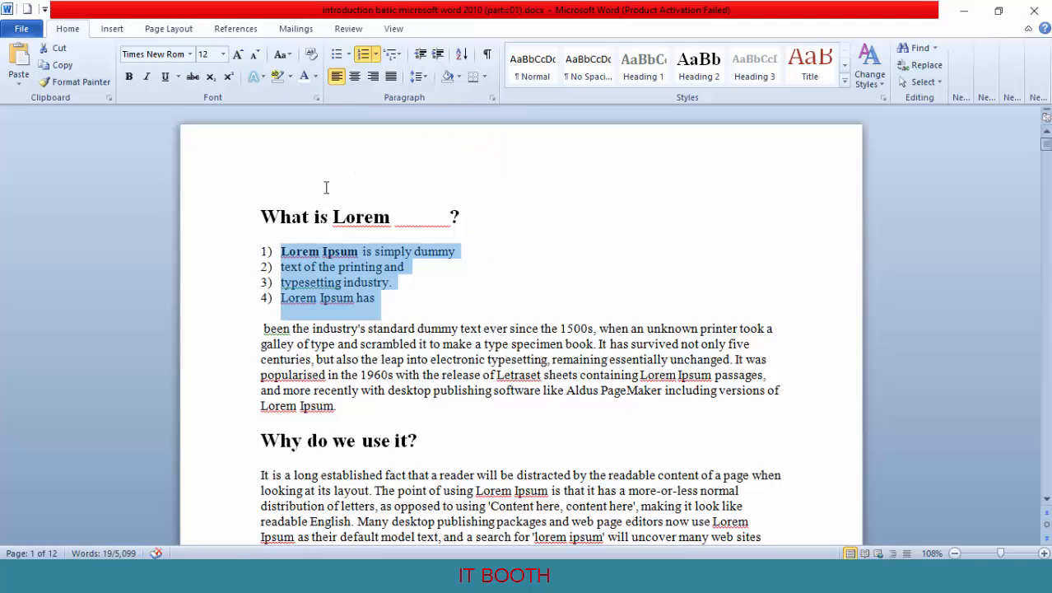
pyautogui.click(376, 55)
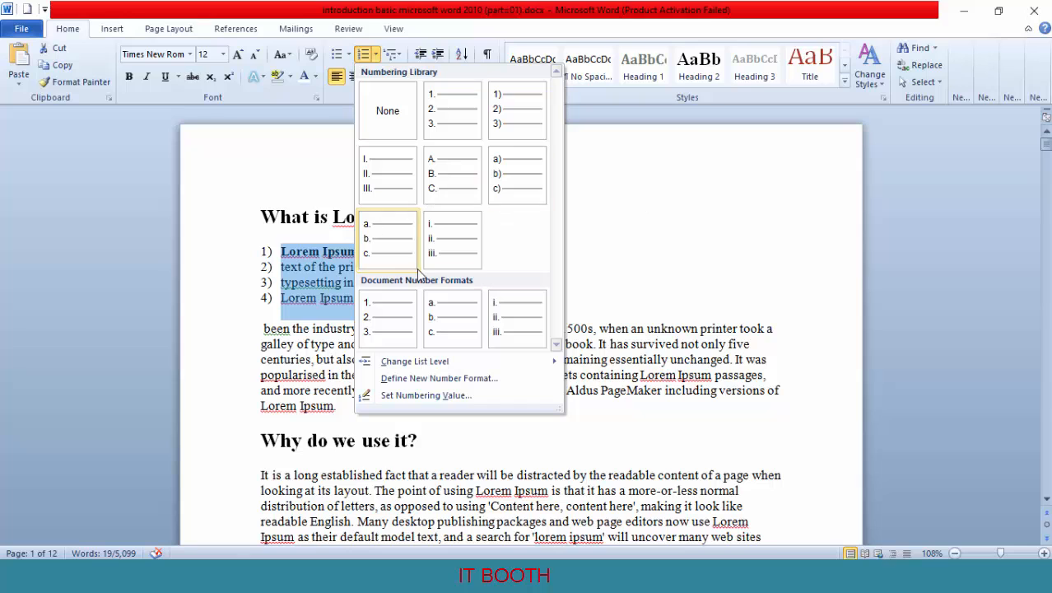
pyautogui.click(647, 263)
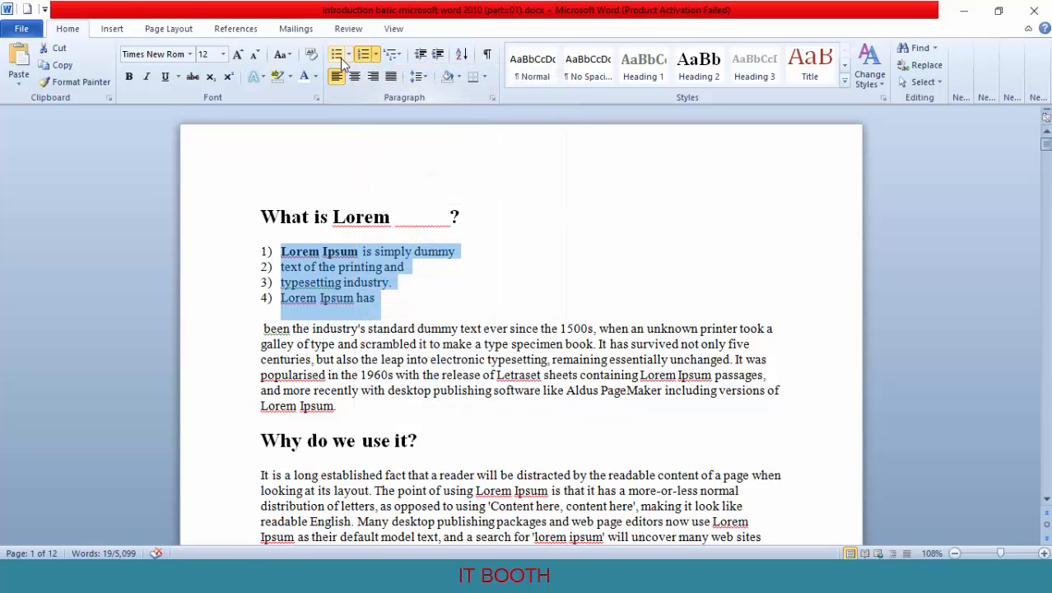
# Step: Try the Article/Section multilevel list on the four short lines and clear all their formatting
pyautogui.click(393, 55)
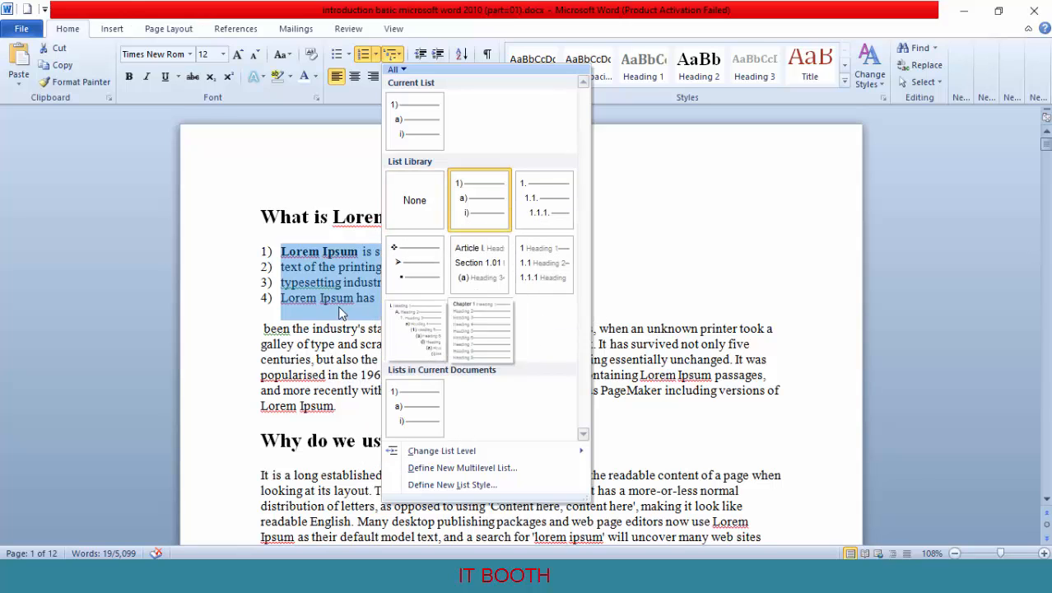
pyautogui.click(465, 272)
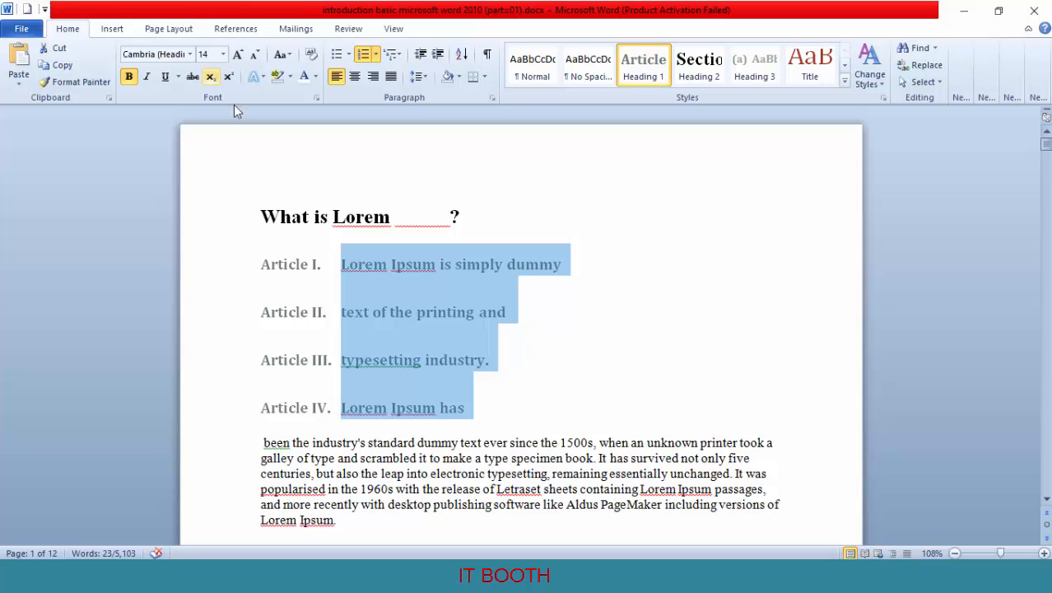
pyautogui.click(311, 54)
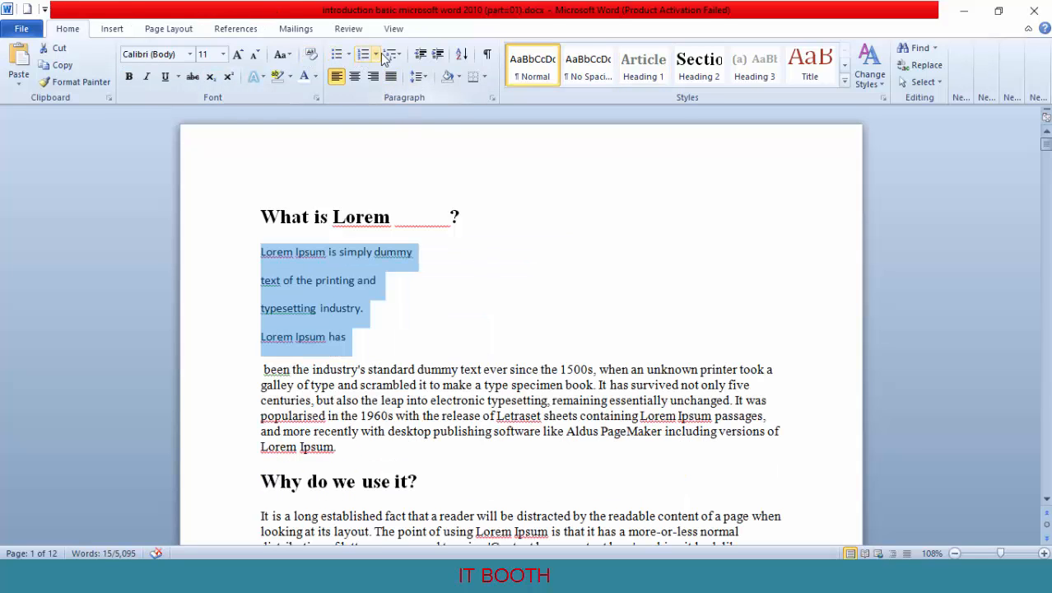
# Step: Delete the blank underscored gap and question mark from the first heading so it reads "What is Lorem"
pyautogui.click(463, 214)
pyautogui.press('BackSpace')
pyautogui.press('BackSpace')
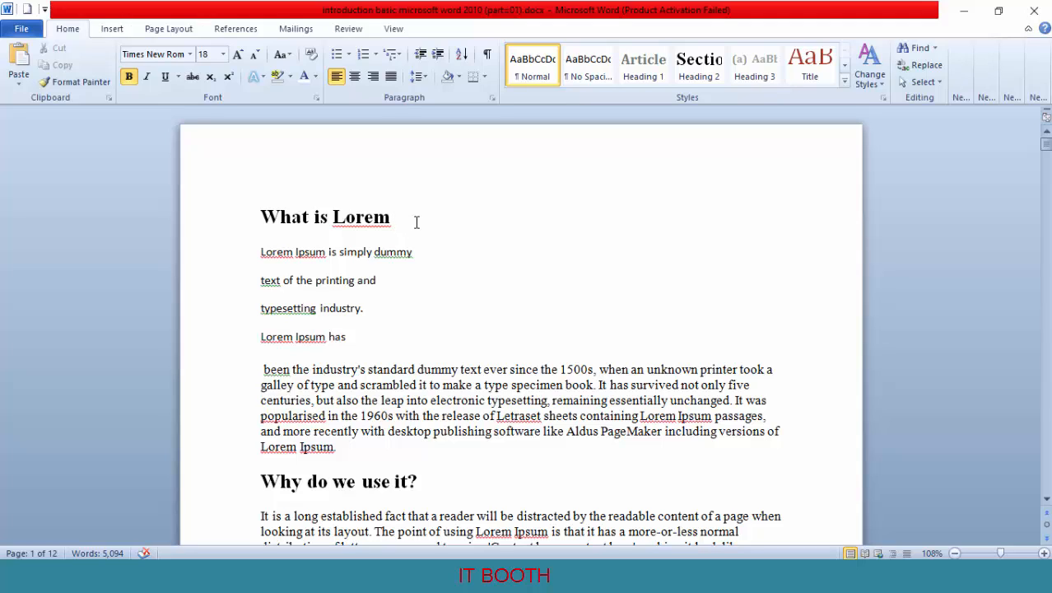
# Step: Try centre and right alignment on the "What is Lorem" heading and return it to left alignment
pyautogui.moveTo(409, 220); pyautogui.dragTo(260, 218)
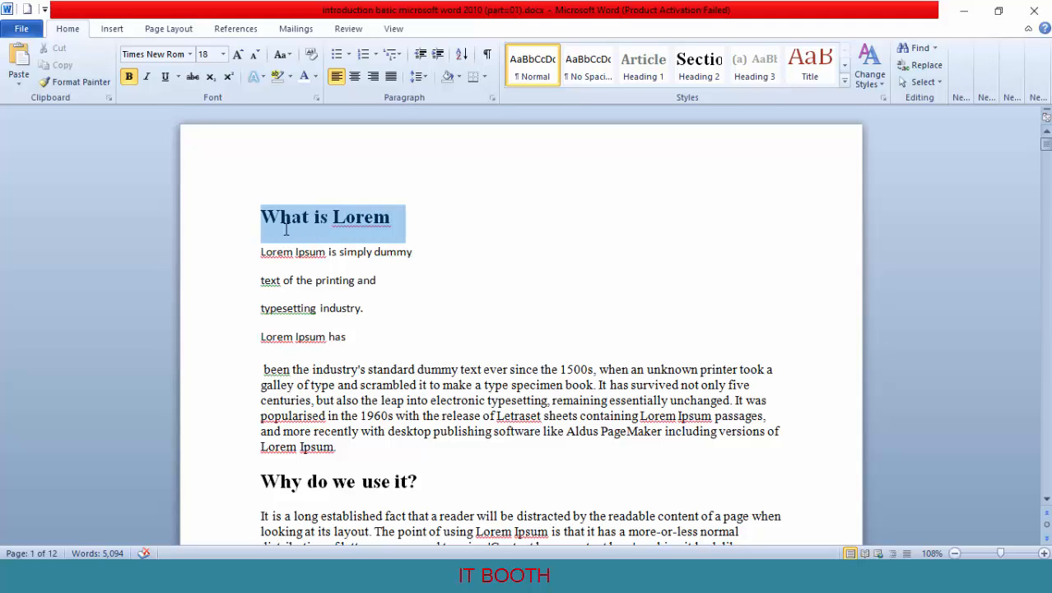
pyautogui.click(355, 76)
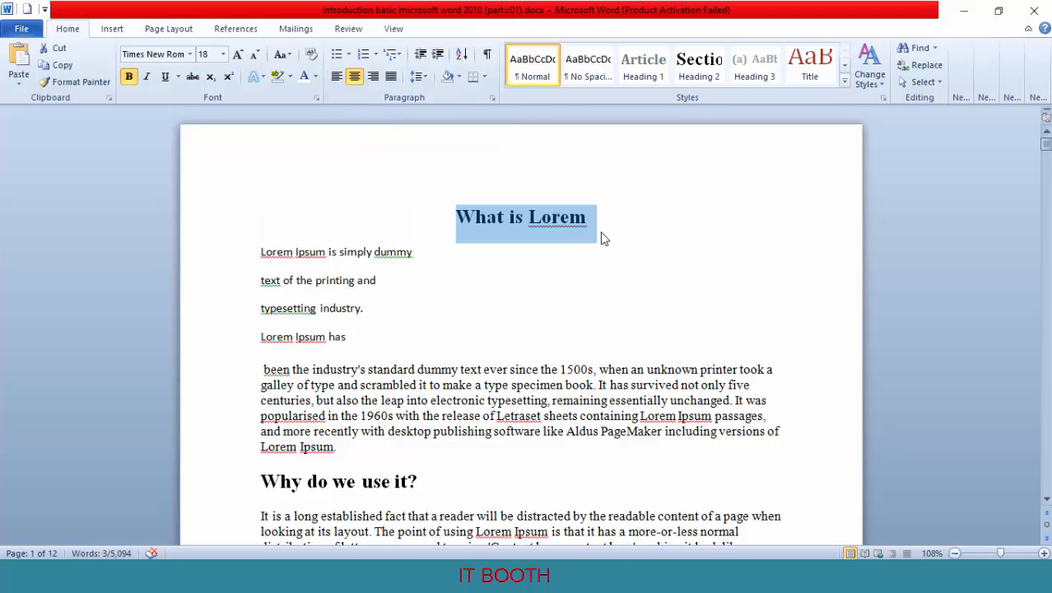
pyautogui.click(374, 77)
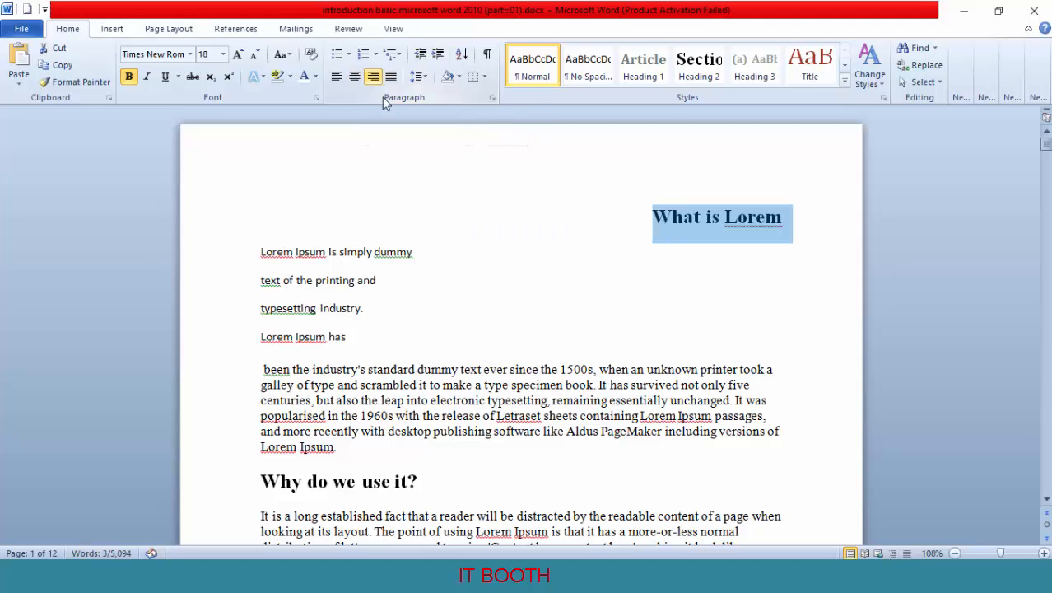
pyautogui.click(334, 76)
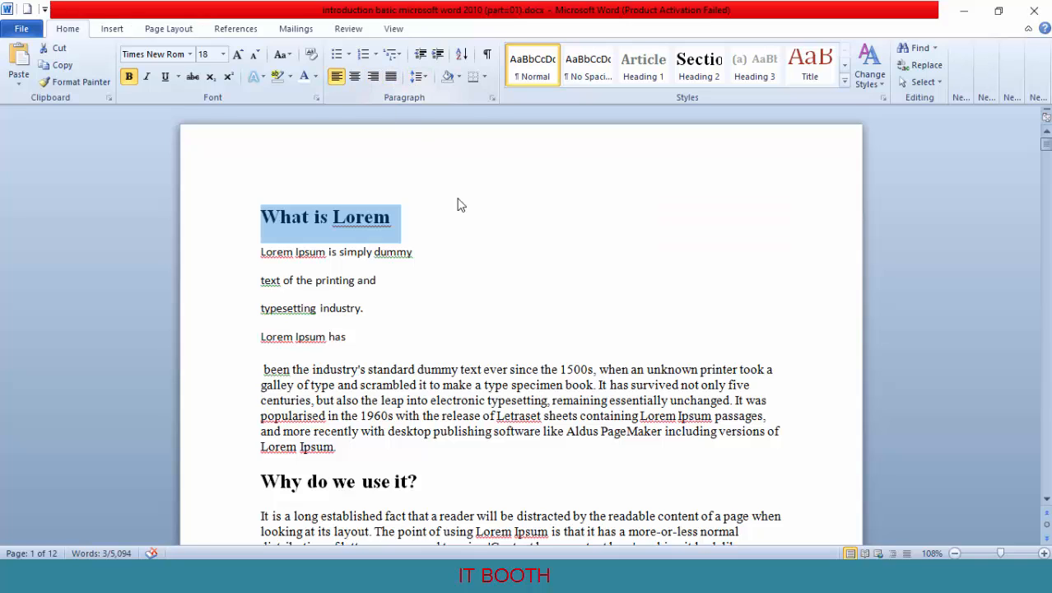
# Step: Justify the paragraph that begins "been the industry's standard dummy text"
pyautogui.scroll(-1, 733, 421)
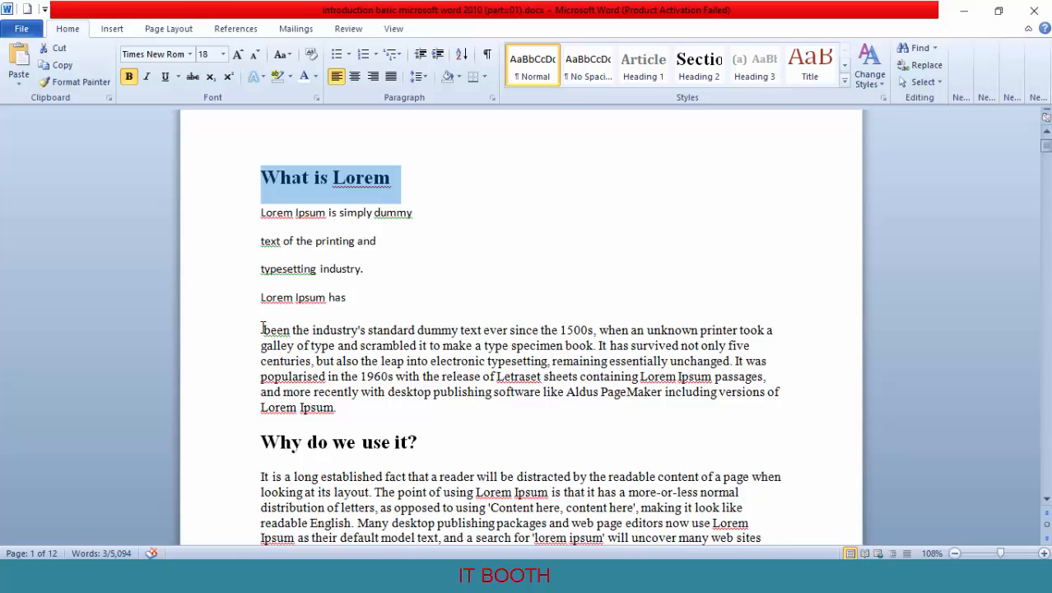
pyautogui.moveTo(262, 330); pyautogui.dragTo(272, 405)
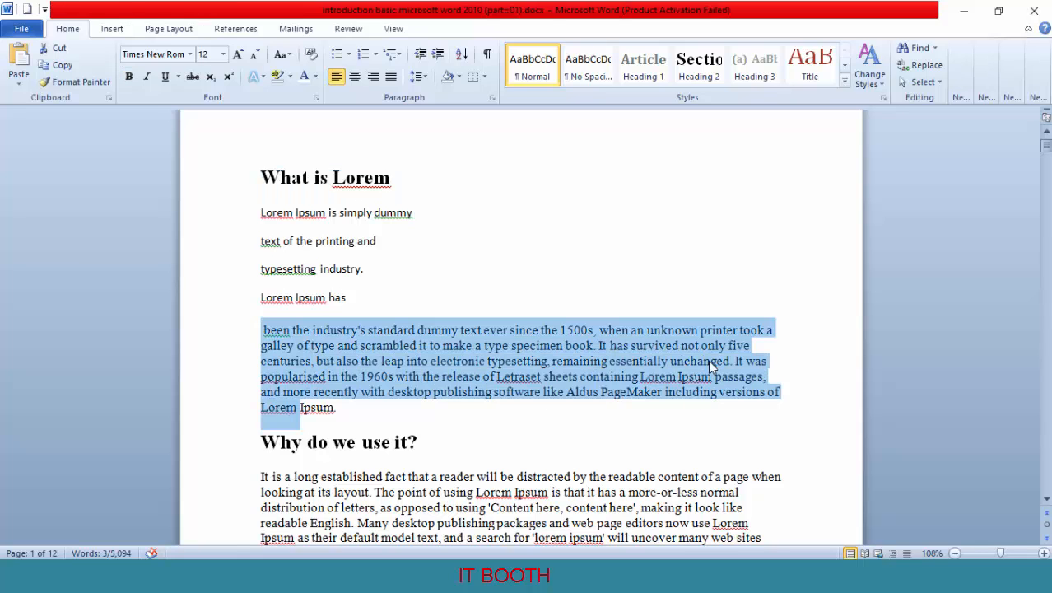
pyautogui.click(787, 335)
pyautogui.moveTo(777, 327); pyautogui.dragTo(796, 395)
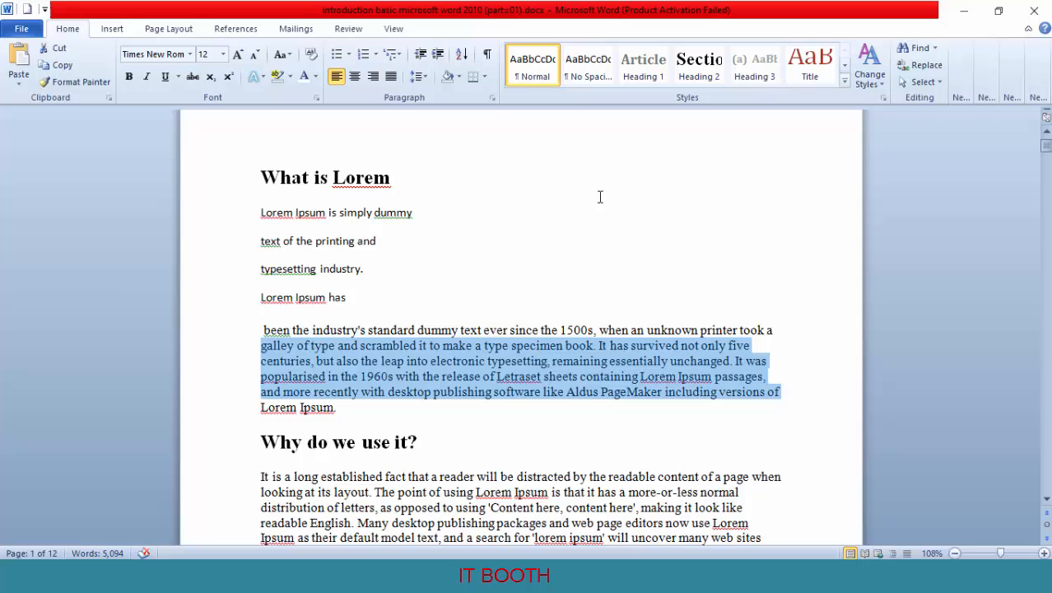
pyautogui.click(783, 392)
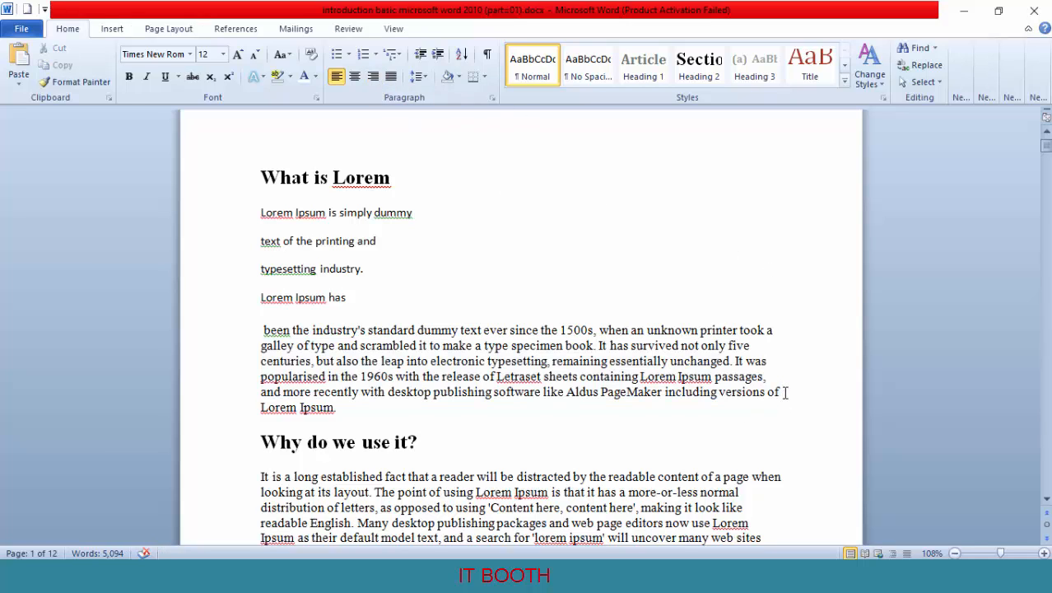
pyautogui.moveTo(784, 392); pyautogui.dragTo(263, 333)
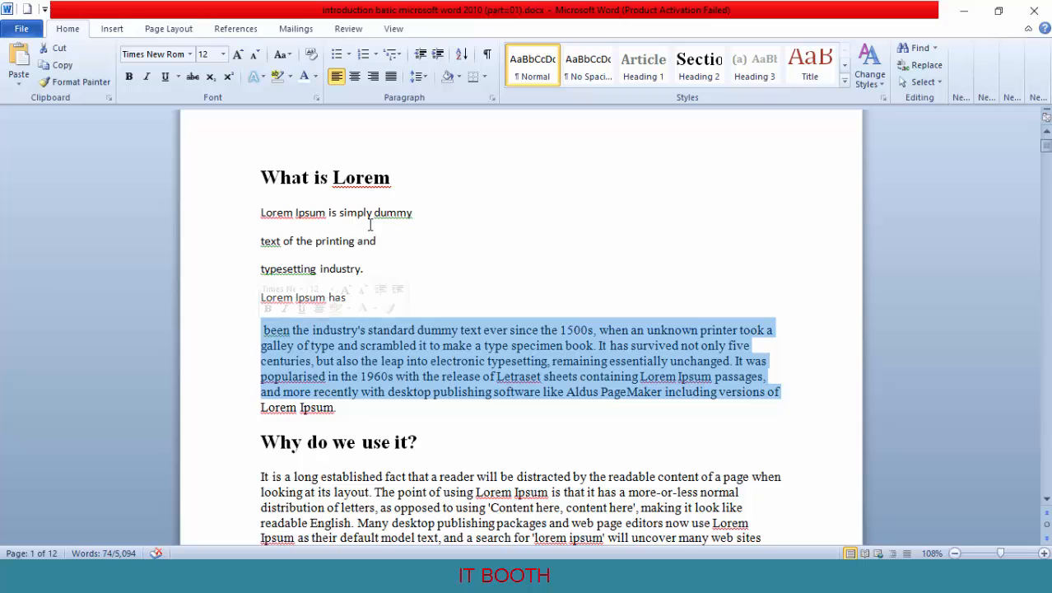
pyautogui.click(393, 76)
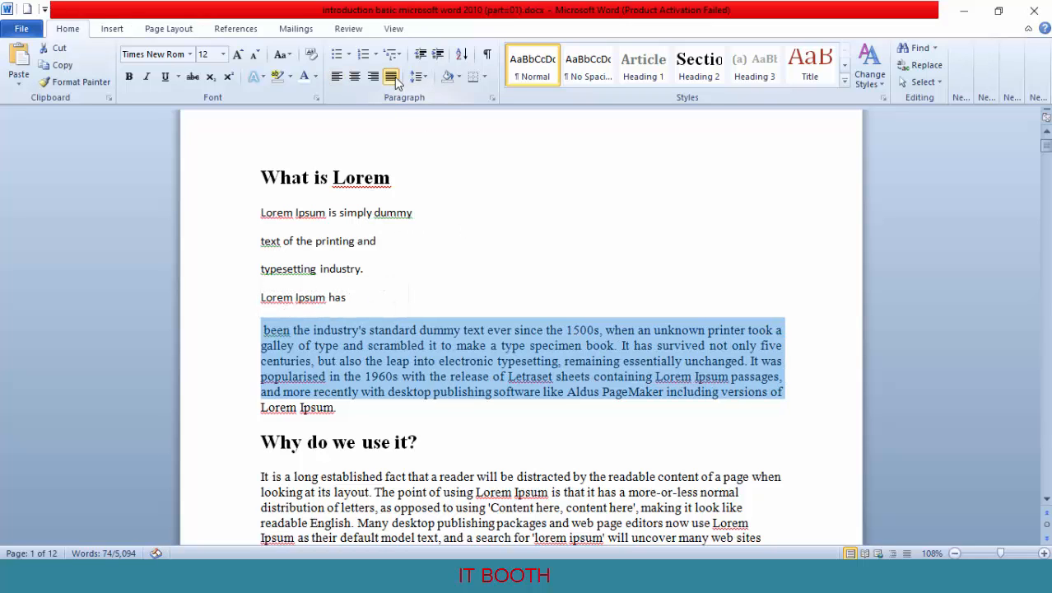
pyautogui.click(795, 365)
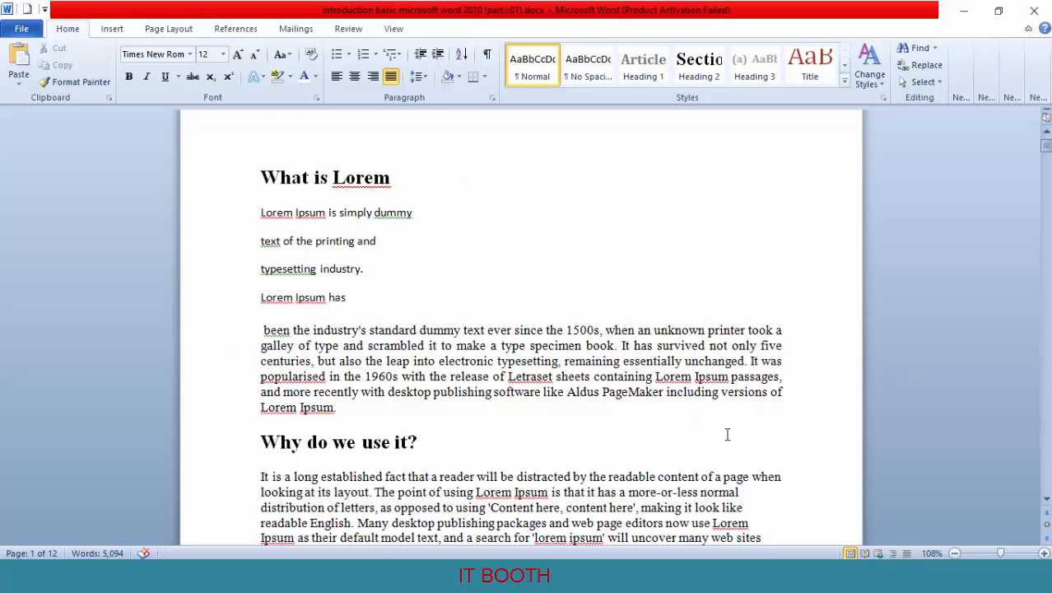
# Step: Set the paragraph beginning "been the industry's" back to left alignment
pyautogui.tripleClick(789, 391)
pyautogui.hotkey('ctrl', 'l')
pyautogui.click(784, 346)
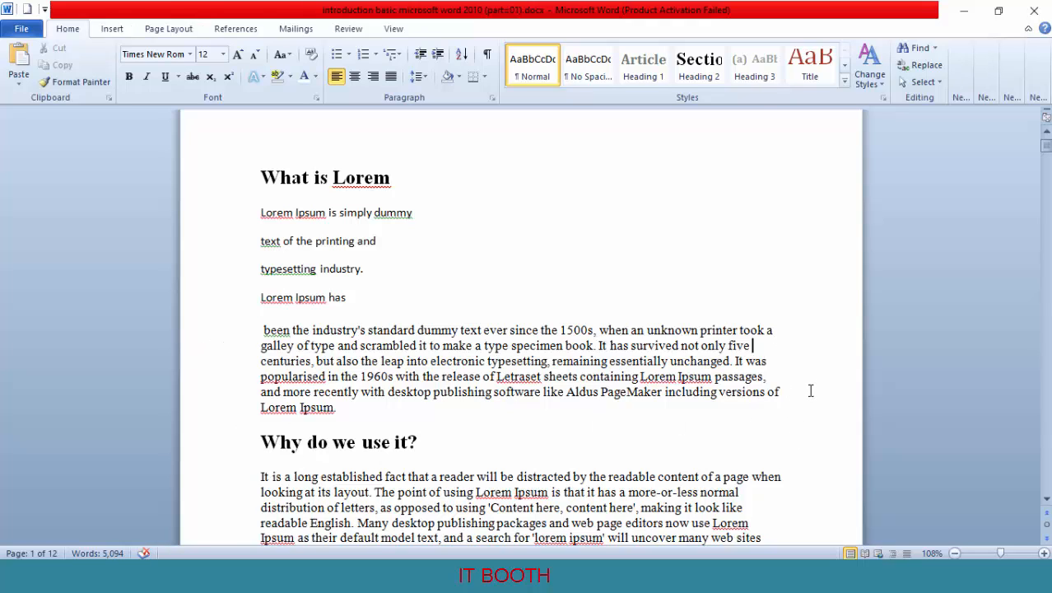
# Step: Apply justified alignment again to the paragraph above the "Why do we use it?" heading
pyautogui.moveTo(791, 394); pyautogui.dragTo(262, 329)
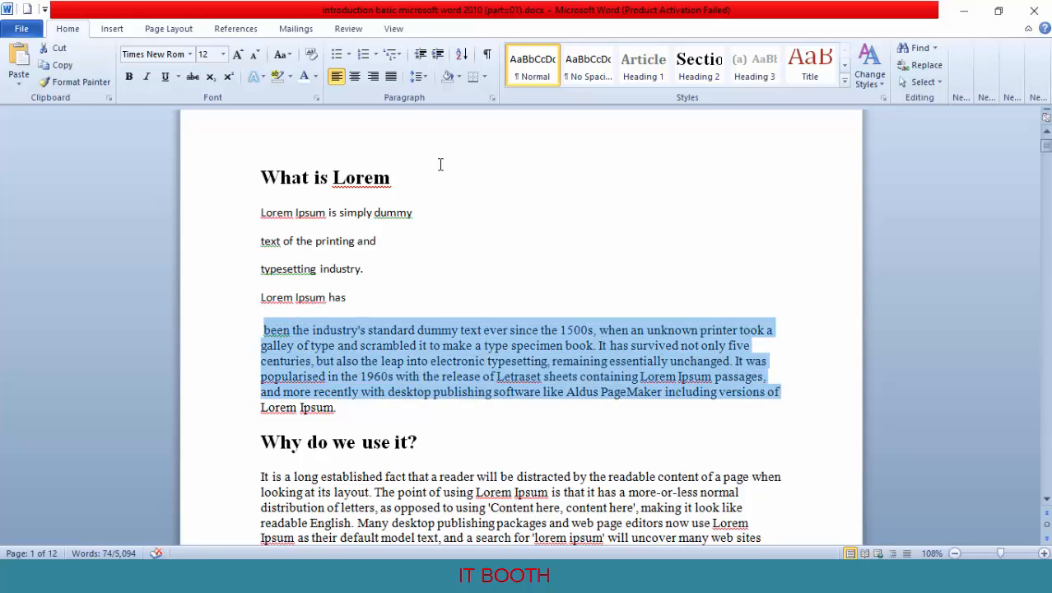
pyautogui.click(394, 74)
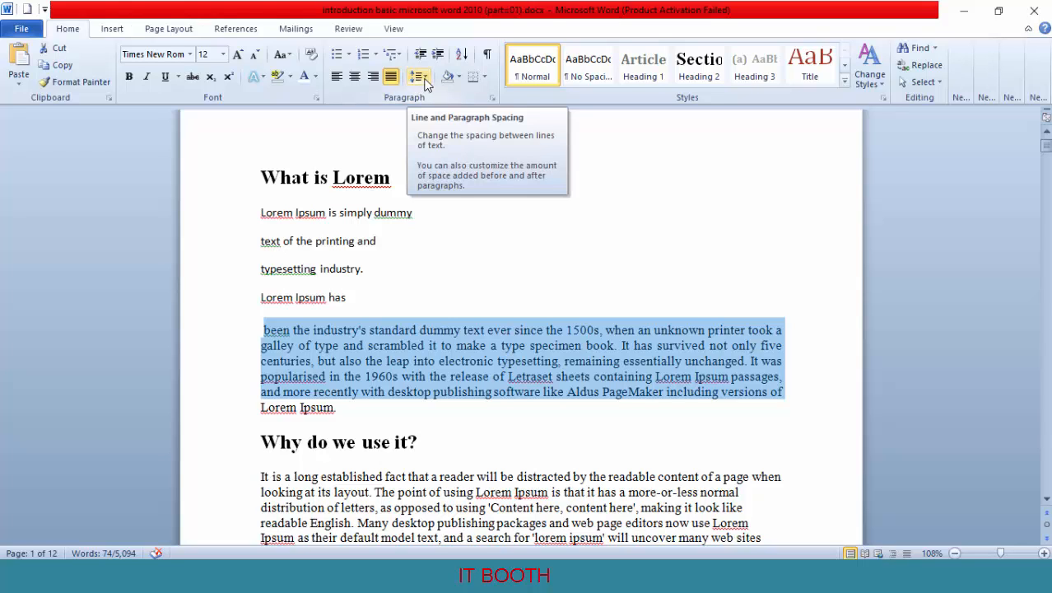
pyautogui.click(657, 305)
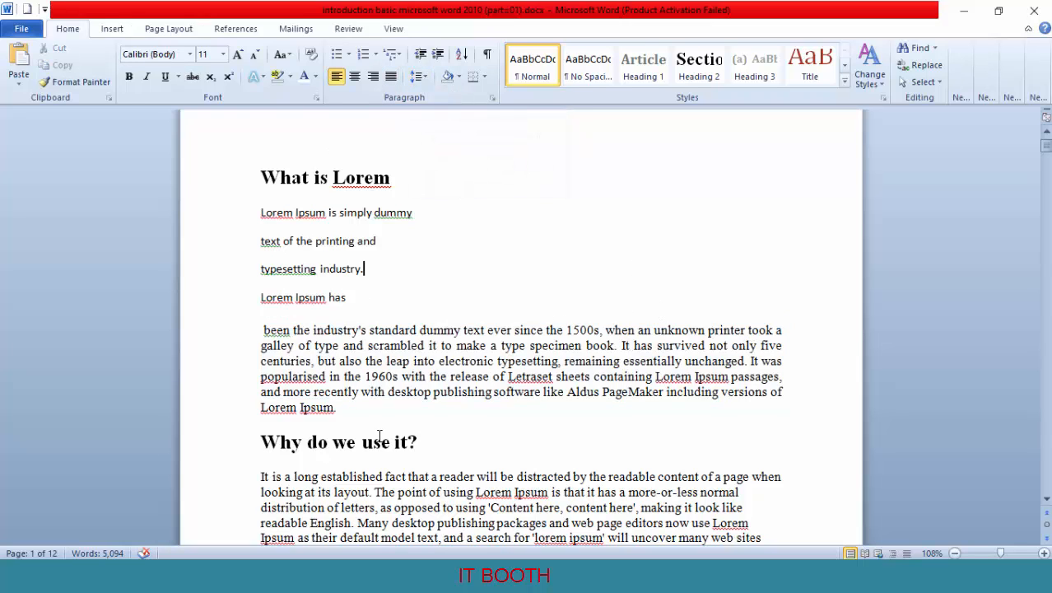
pyautogui.click(302, 191)
pyautogui.click(310, 228)
pyautogui.moveTo(262, 229); pyautogui.dragTo(456, 216)
pyautogui.click(479, 223)
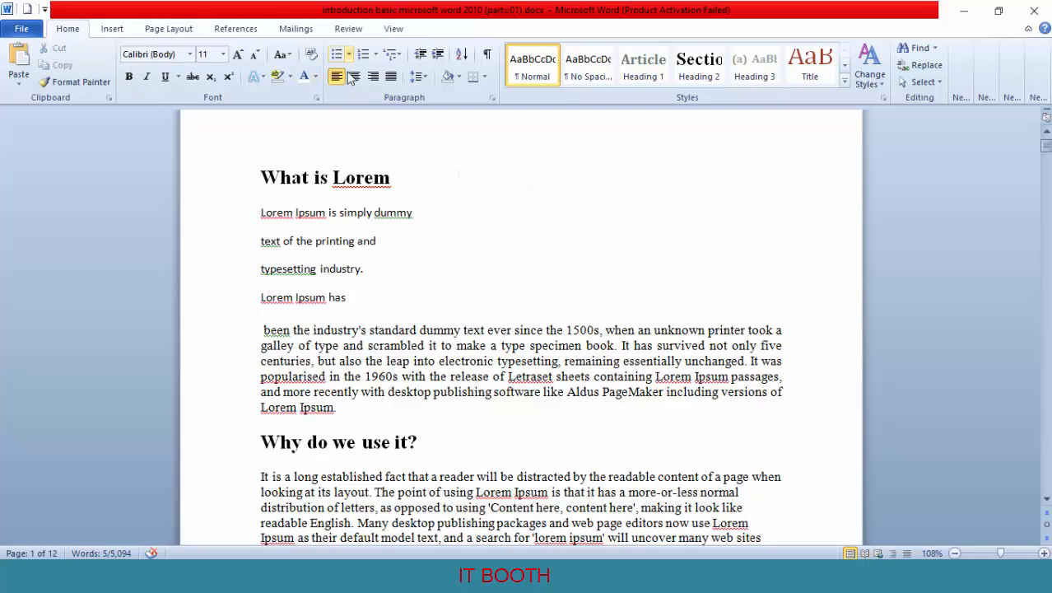
# Step: Set the line spacing of the "Lorem Ipsum is simply dummy" paragraph to 3.0
pyautogui.click(418, 77)
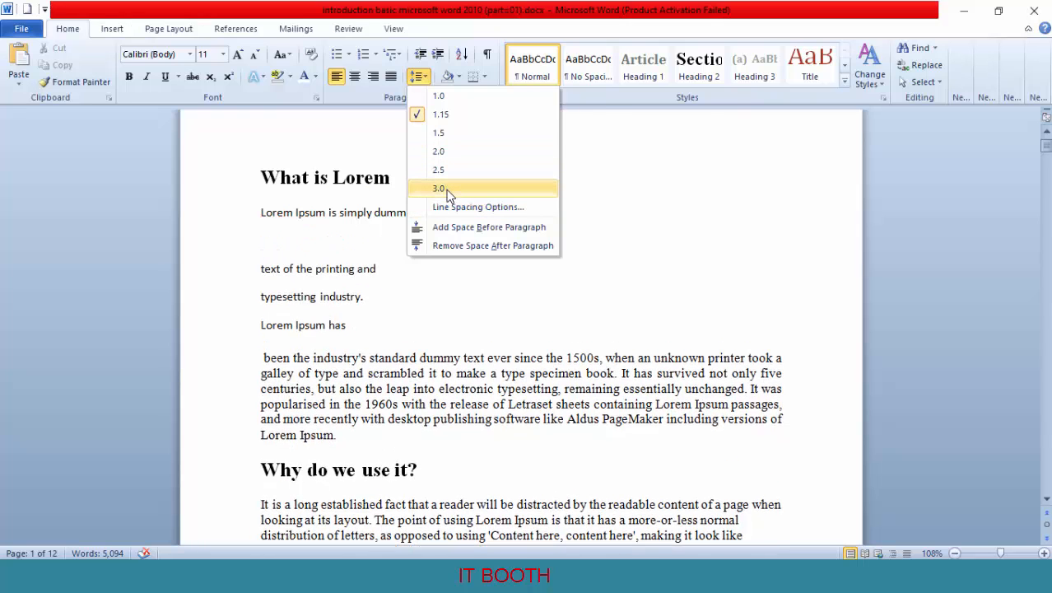
pyautogui.click(451, 190)
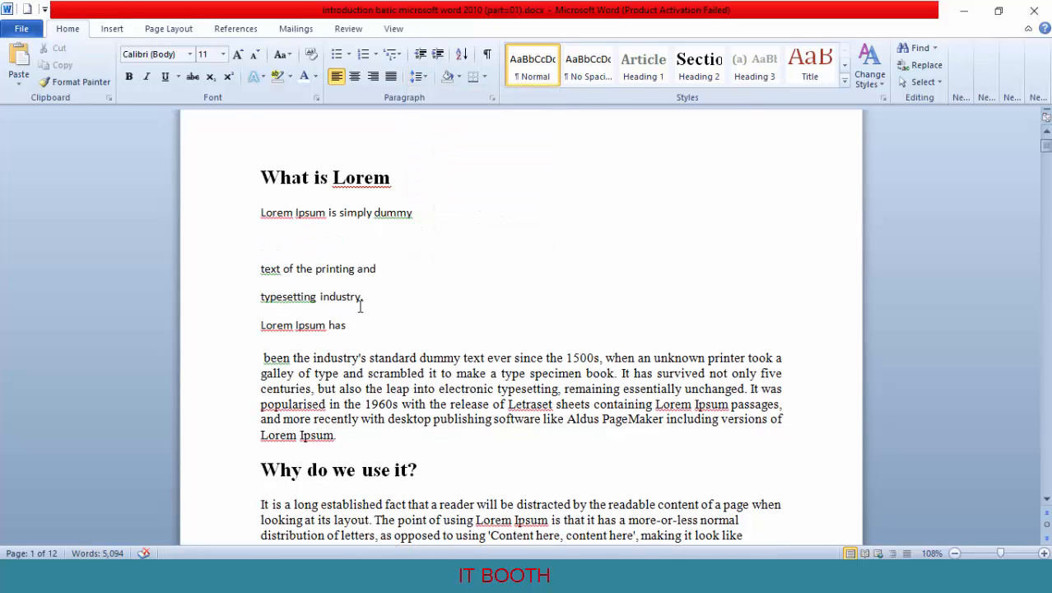
# Step: Review the indentation, spacing and line and page break settings in the Paragraph dialog, leaving them as they are
pyautogui.click(421, 77)
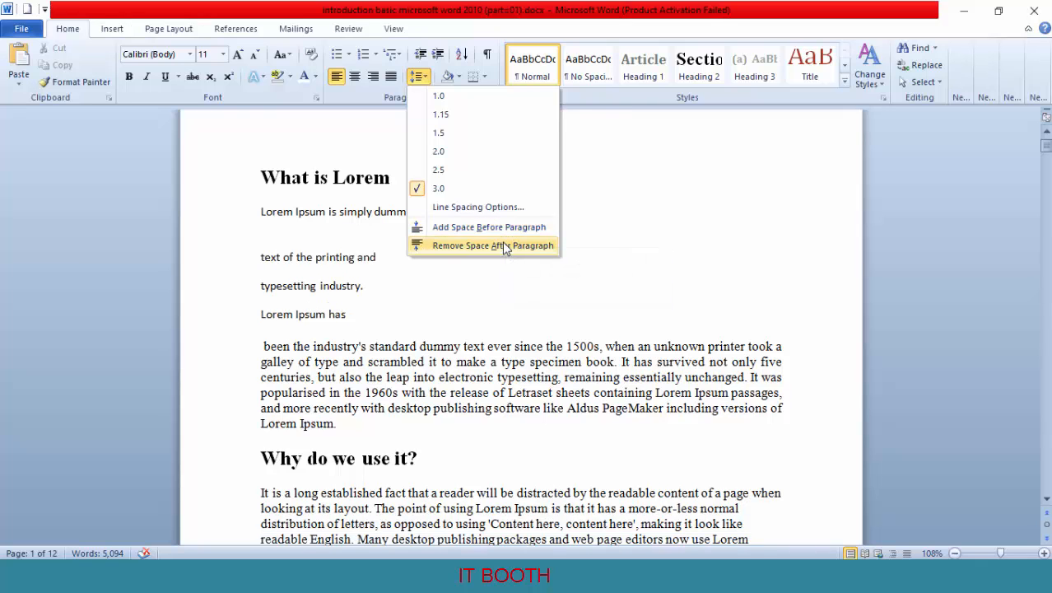
pyautogui.click(486, 206)
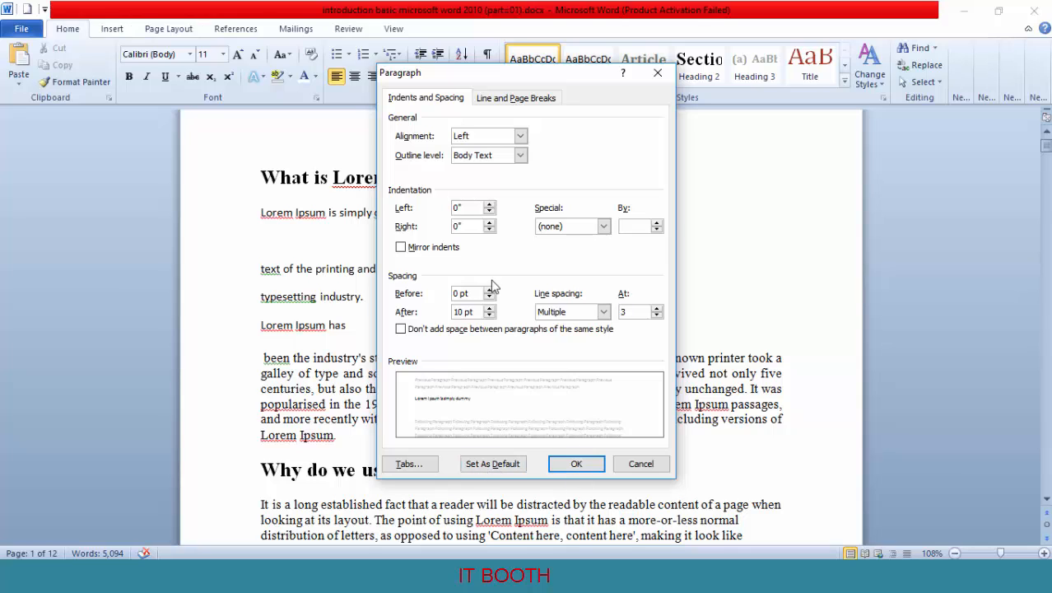
pyautogui.click(513, 98)
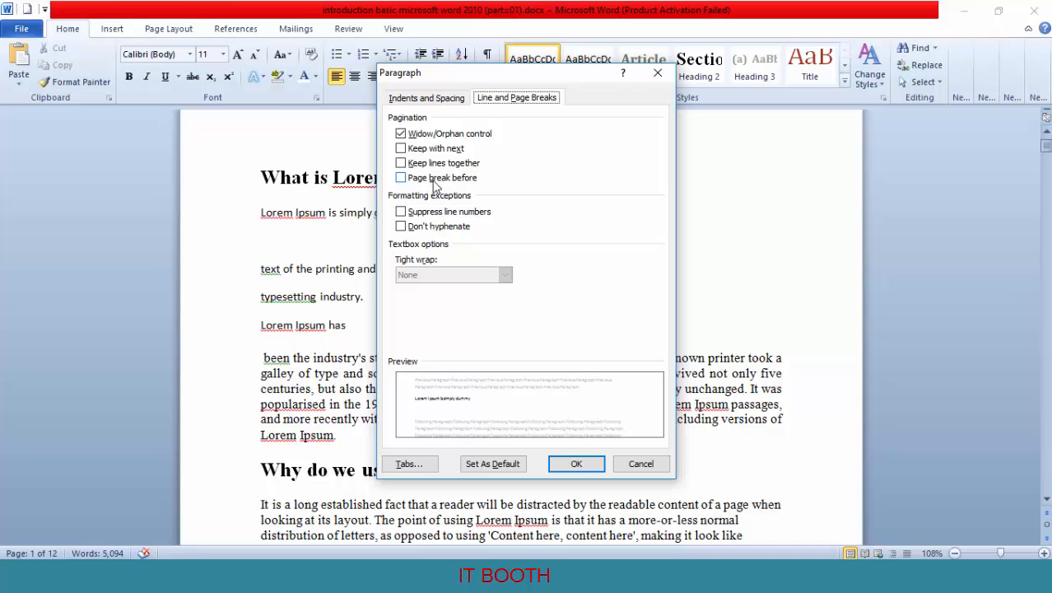
pyautogui.click(659, 74)
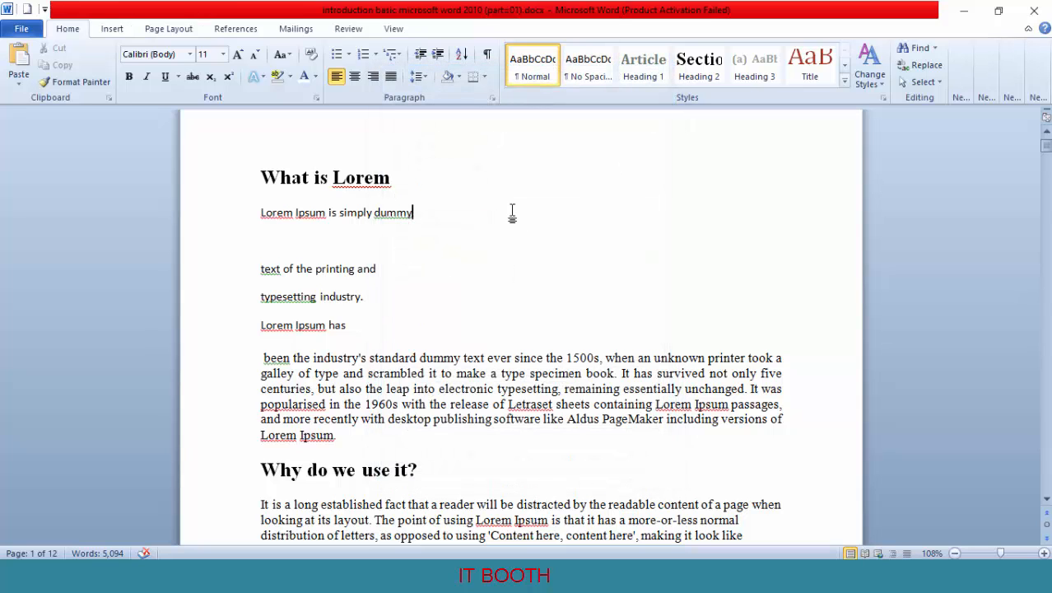
# Step: Set the line spacing of the "Lorem Ipsum is simply dummy" paragraph back to 1.15
pyautogui.click(426, 77)
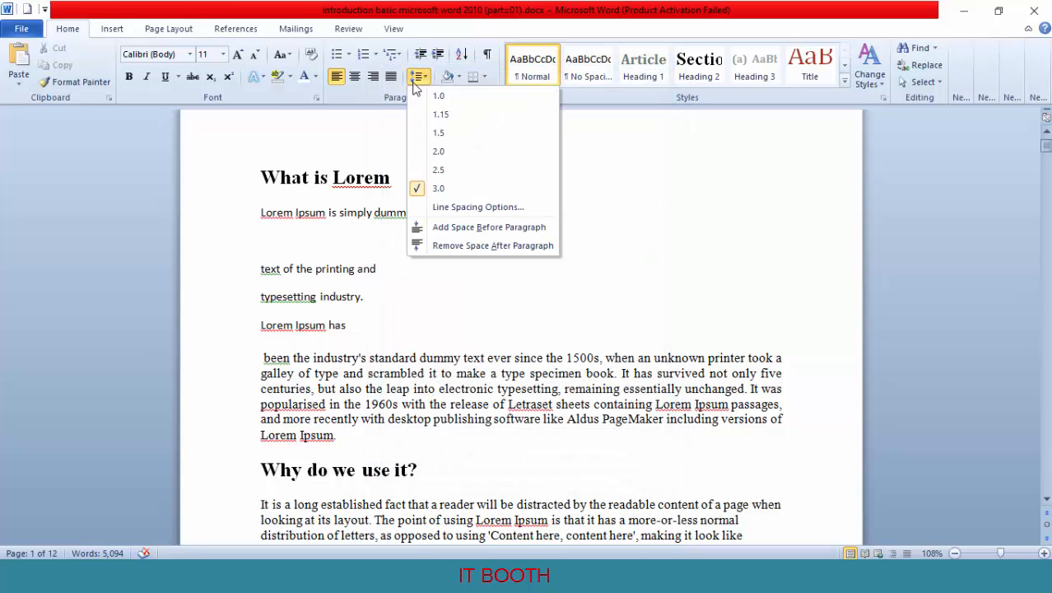
pyautogui.click(430, 116)
pyautogui.click(509, 175)
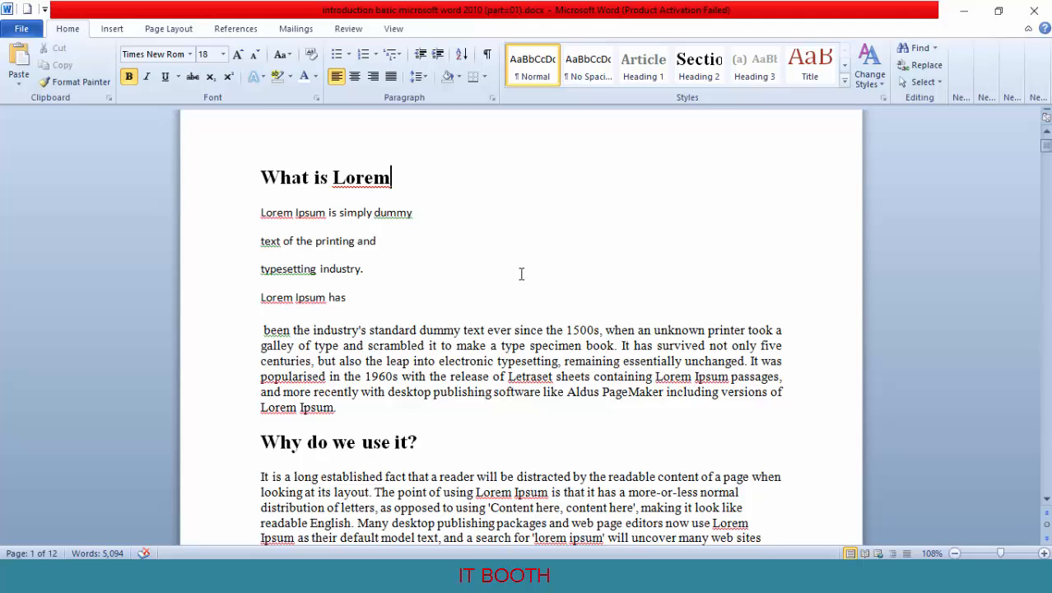
# Step: Increase the indent of the "What is Lorem" heading by six levels
pyautogui.moveTo(401, 171); pyautogui.dragTo(242, 167)
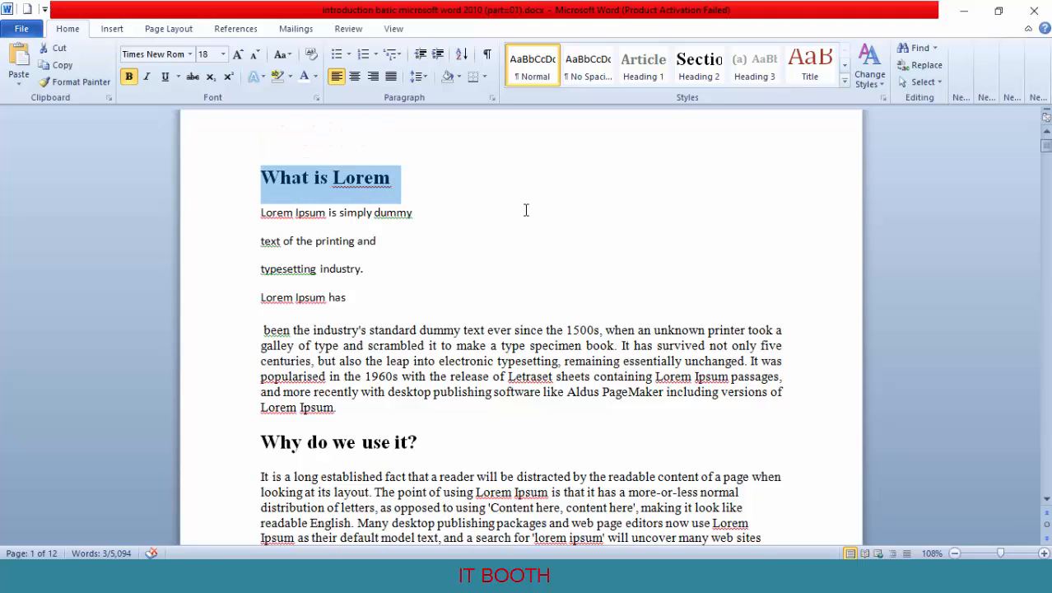
pyautogui.click(439, 55)
pyautogui.click(438, 55)
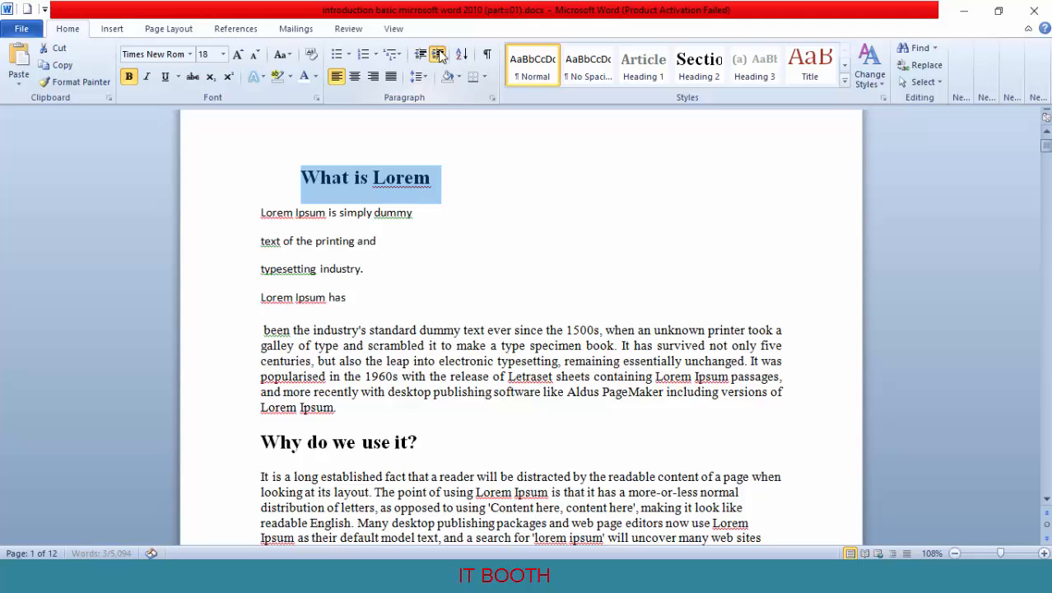
pyautogui.click(438, 54)
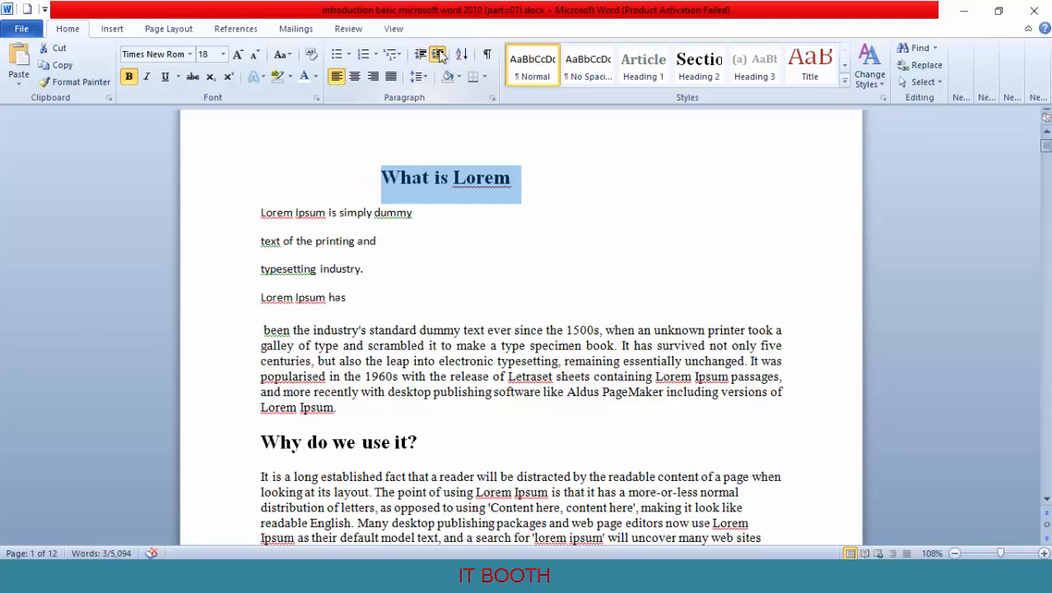
pyautogui.click(438, 54)
pyautogui.click(438, 54)
pyautogui.click(439, 55)
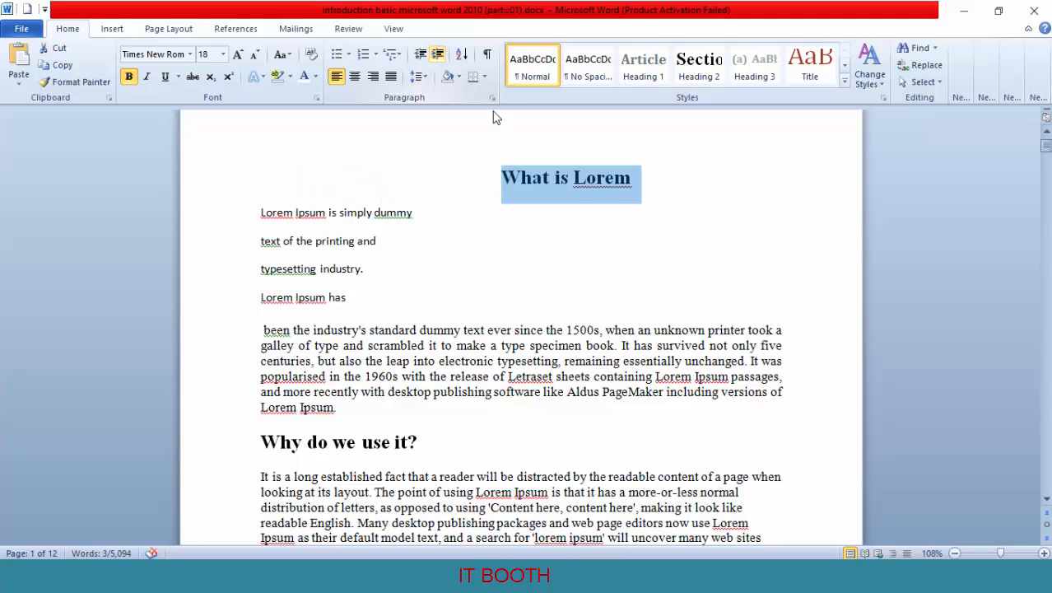
# Step: Decrease the indent of the "What is Lorem" heading by six levels, back to the page margin
pyautogui.click(421, 55)
pyautogui.click(420, 54)
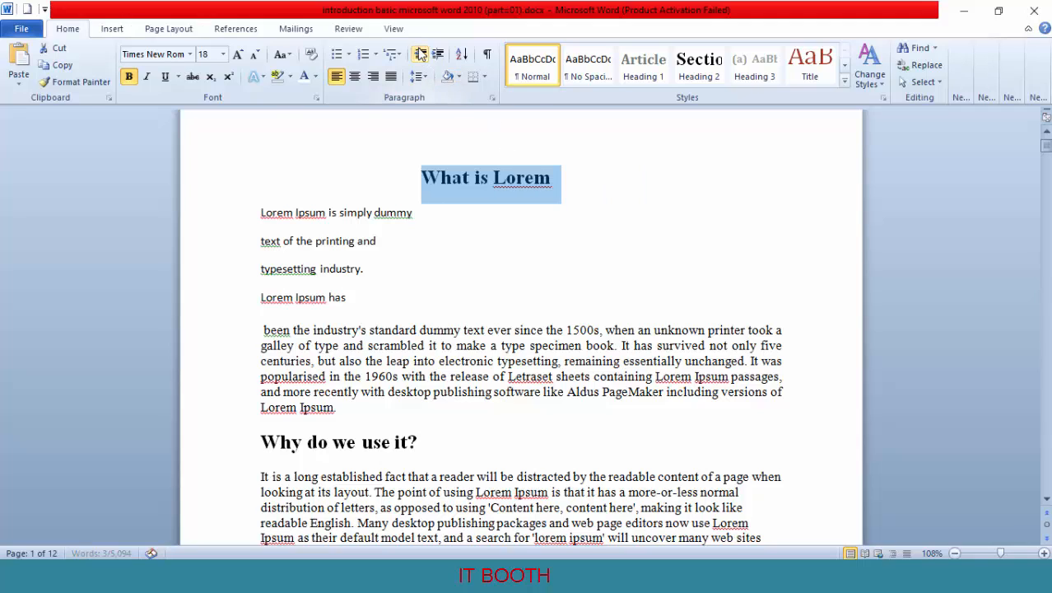
pyautogui.click(421, 54)
pyautogui.click(420, 55)
pyautogui.click(421, 54)
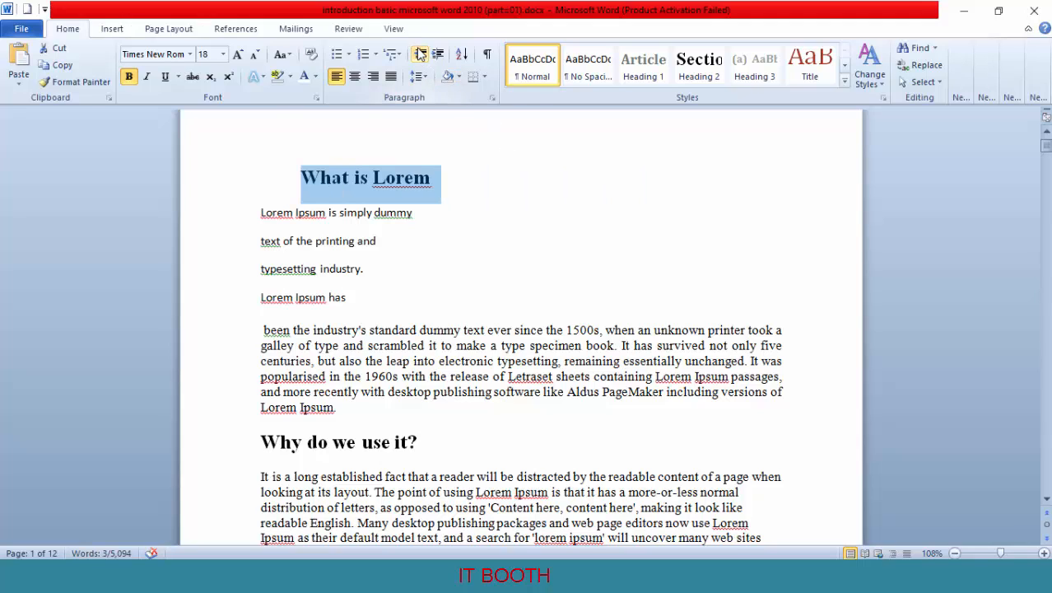
pyautogui.click(420, 55)
# Step: Increase the indent of the "What is Lorem" heading by five levels and reduce it by two
pyautogui.click(438, 54)
pyautogui.click(438, 55)
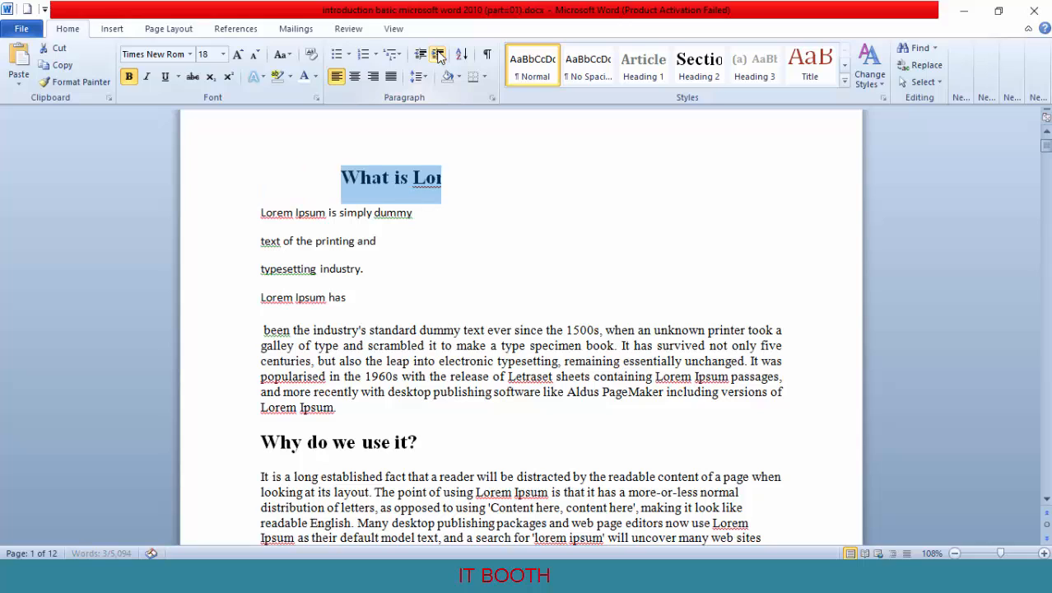
pyautogui.click(438, 54)
pyautogui.click(438, 54)
pyautogui.click(438, 54)
pyautogui.click(420, 54)
pyautogui.click(420, 54)
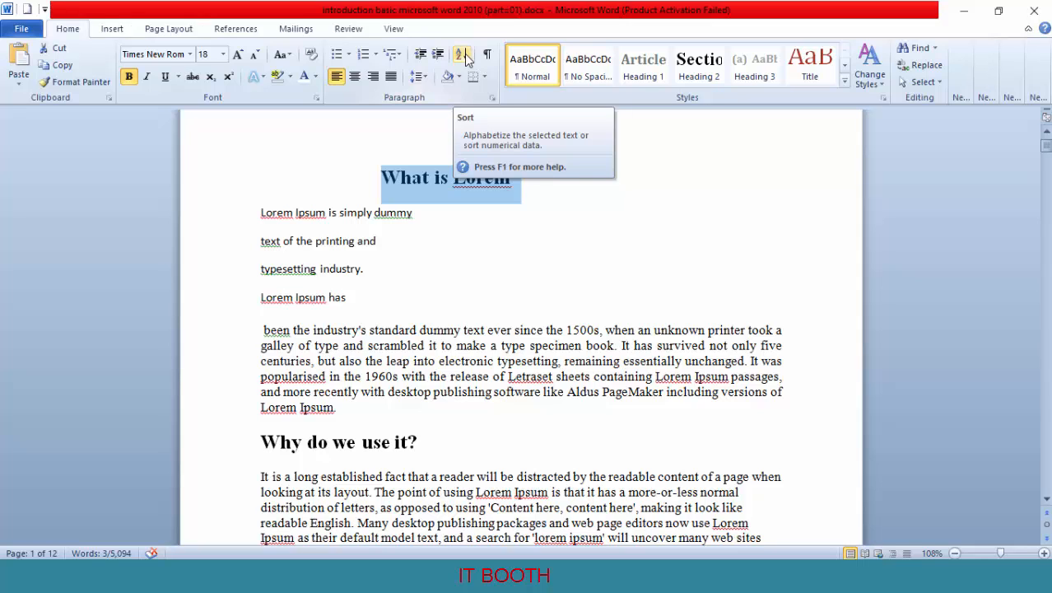
# Step: Sort the selected "What is Lorem" heading as text in descending order
pyautogui.click(464, 56)
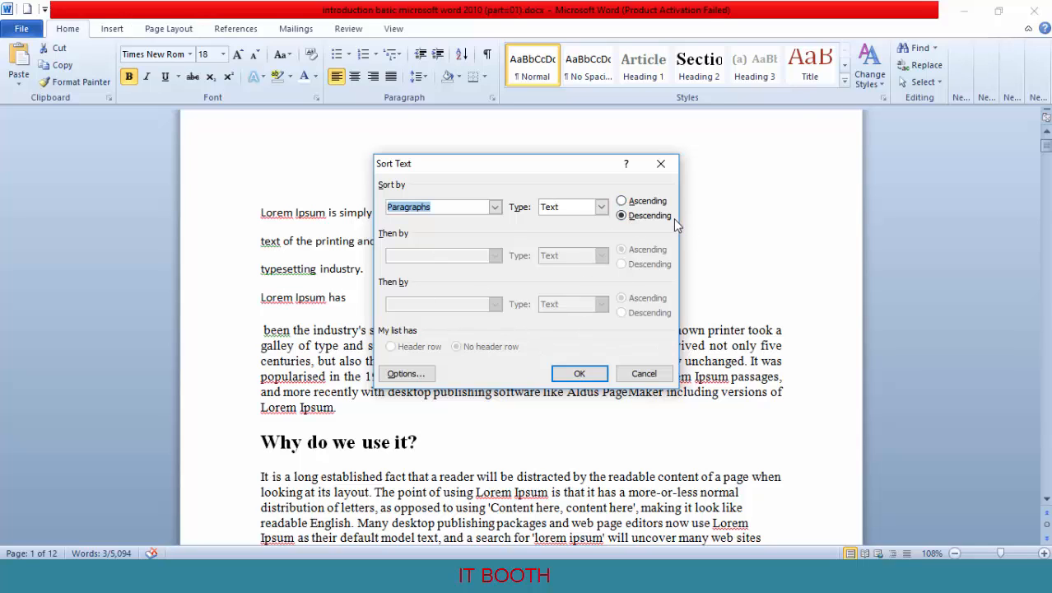
pyautogui.click(662, 165)
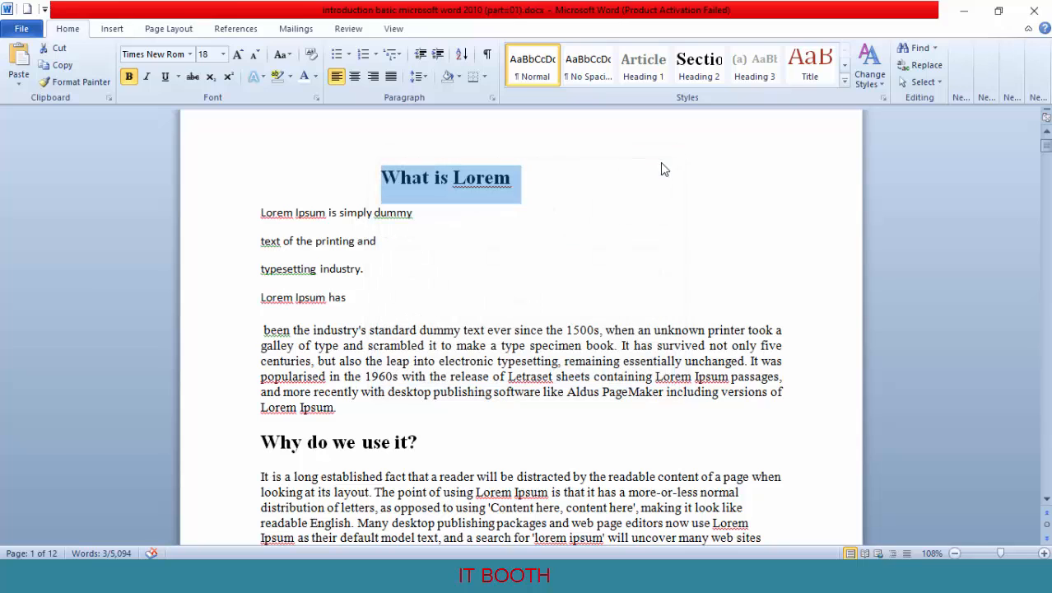
pyautogui.click(461, 56)
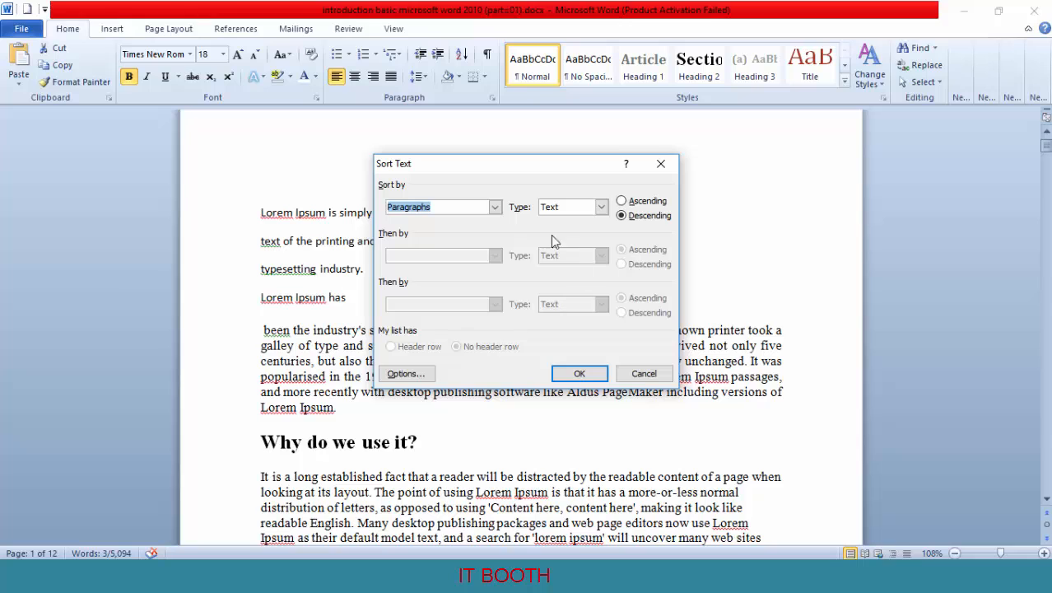
pyautogui.click(496, 206)
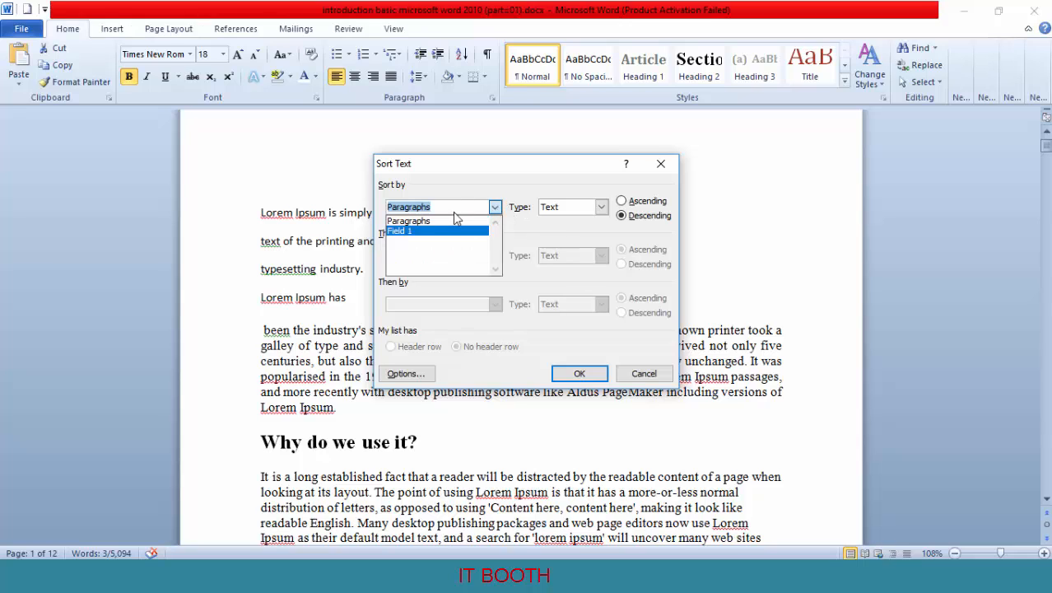
pyautogui.click(586, 377)
pyautogui.click(591, 245)
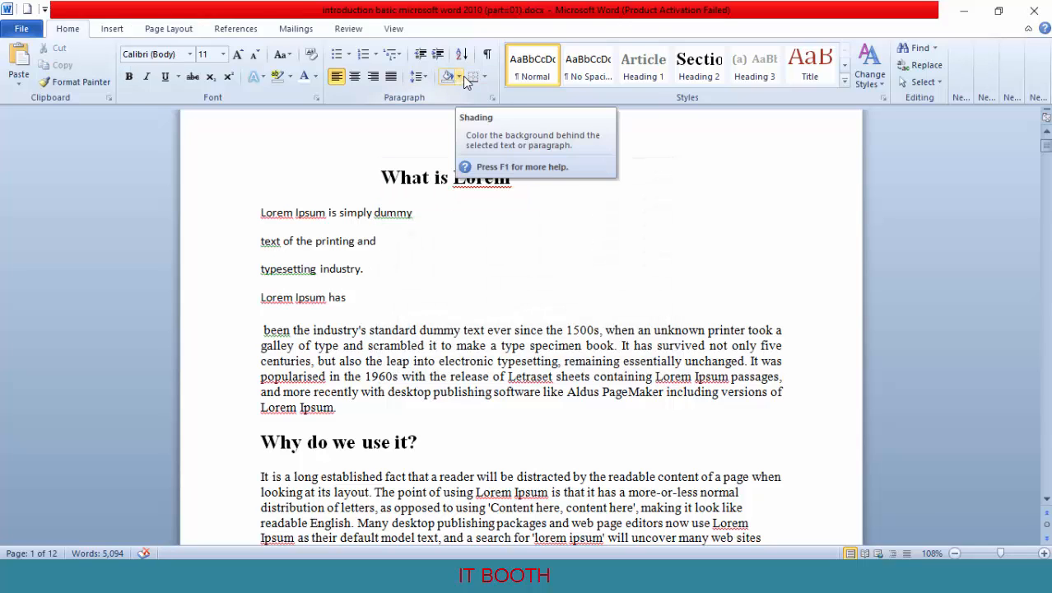
# Step: Shade the background of the "What is Lorem" heading with a light khaki theme colour
pyautogui.click(291, 182)
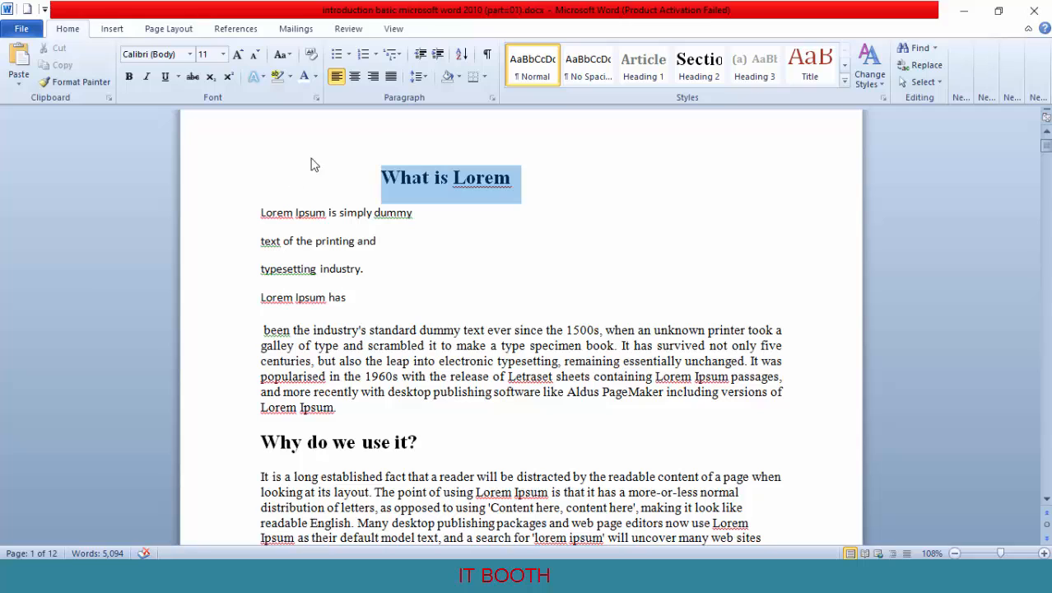
pyautogui.click(460, 76)
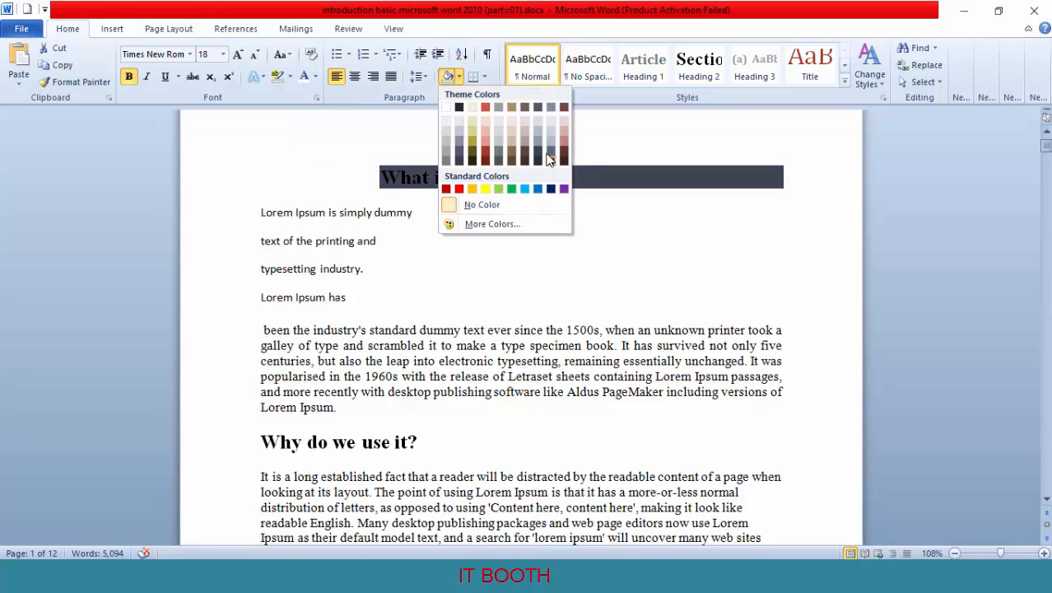
pyautogui.click(472, 122)
pyautogui.click(797, 180)
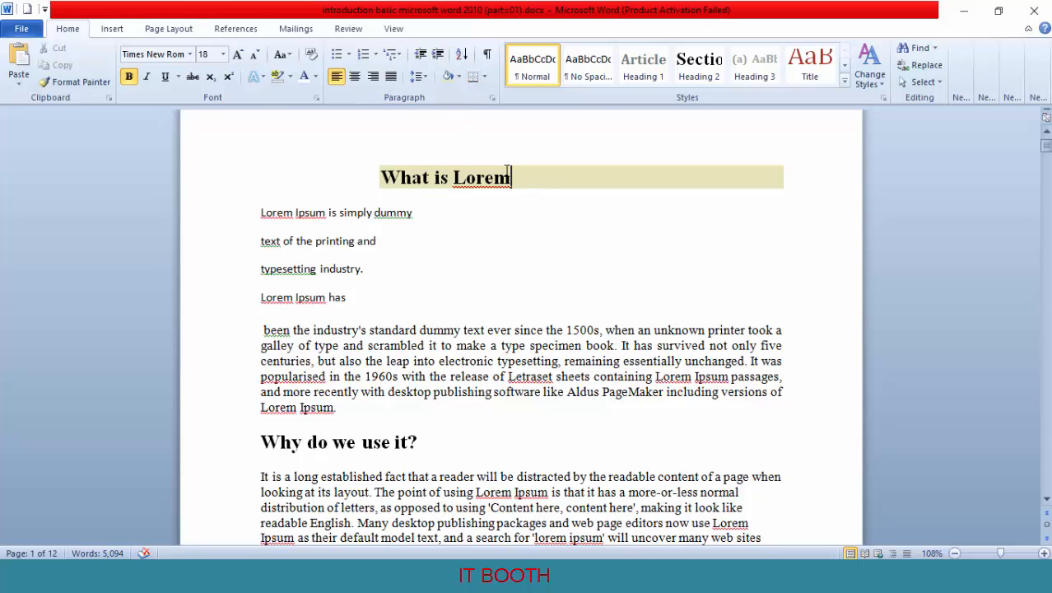
# Step: Add bottom, top, left and right borders one by one around the "What is Lorem" heading
pyautogui.click(484, 78)
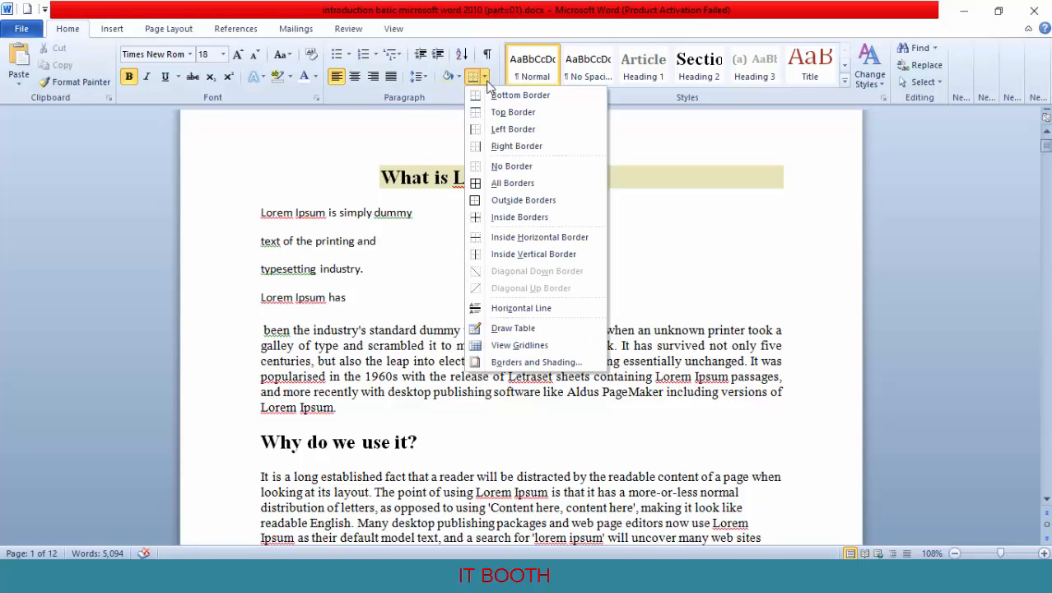
pyautogui.click(502, 96)
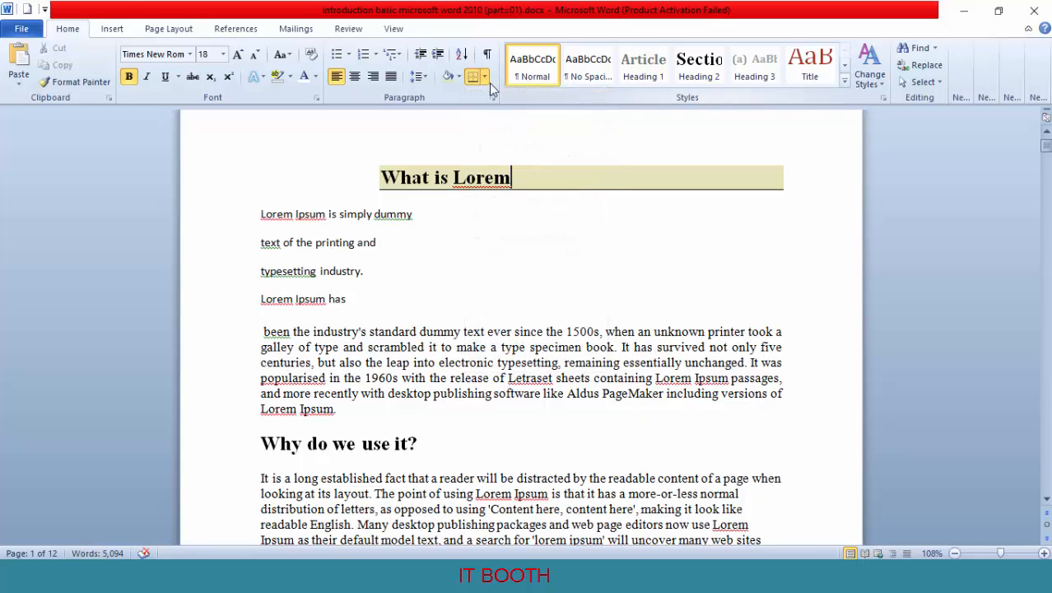
pyautogui.click(485, 76)
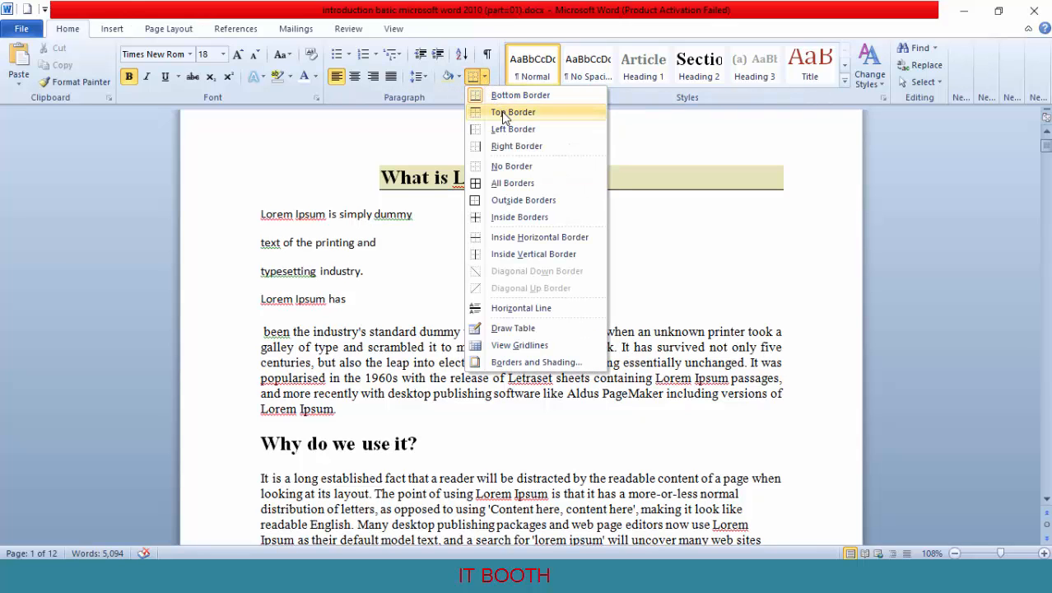
pyautogui.click(504, 114)
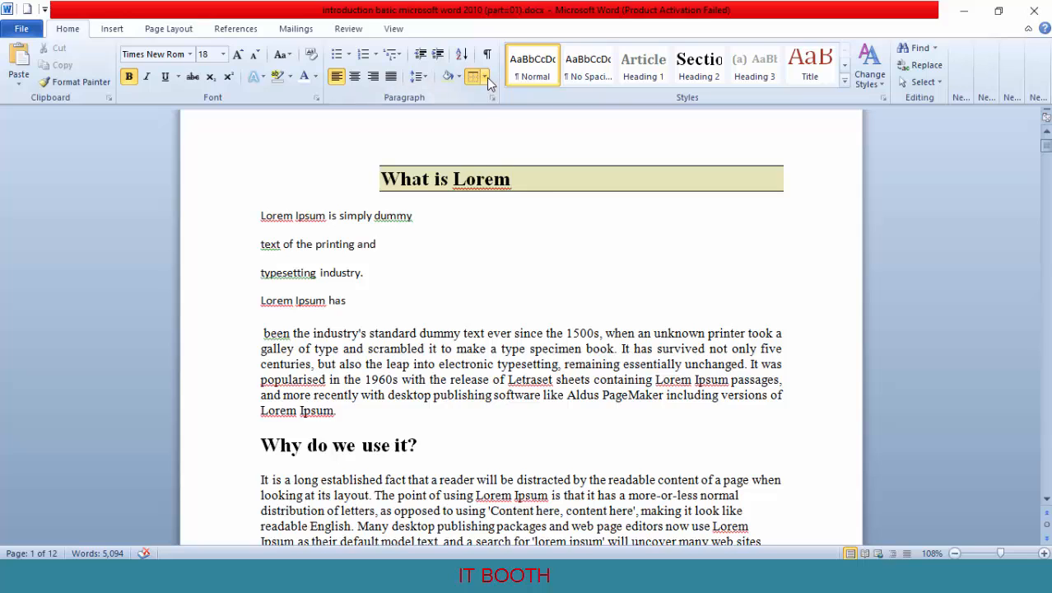
pyautogui.click(484, 77)
pyautogui.click(498, 126)
pyautogui.click(484, 77)
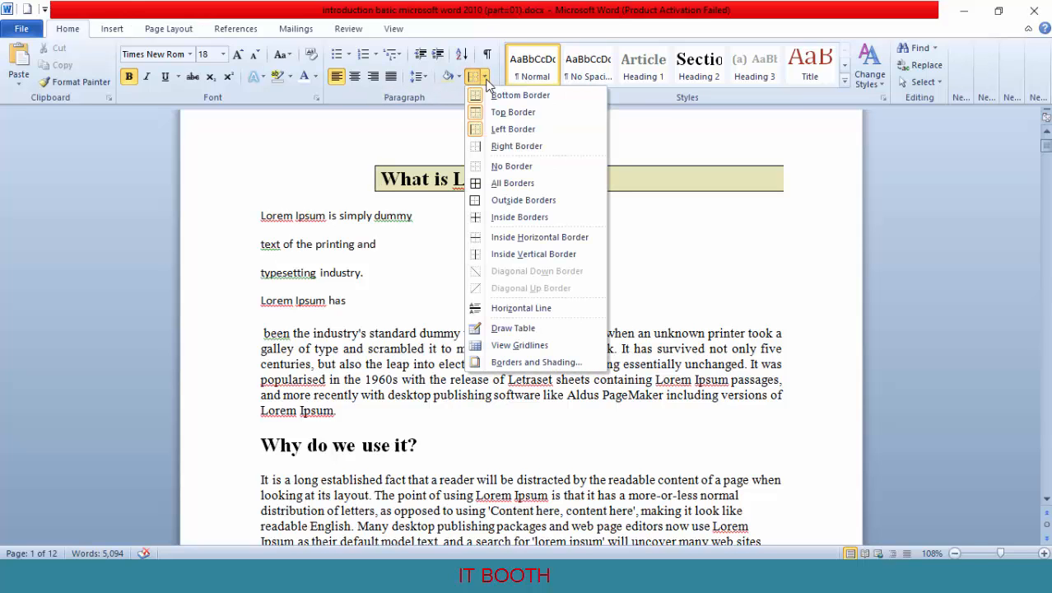
pyautogui.click(510, 141)
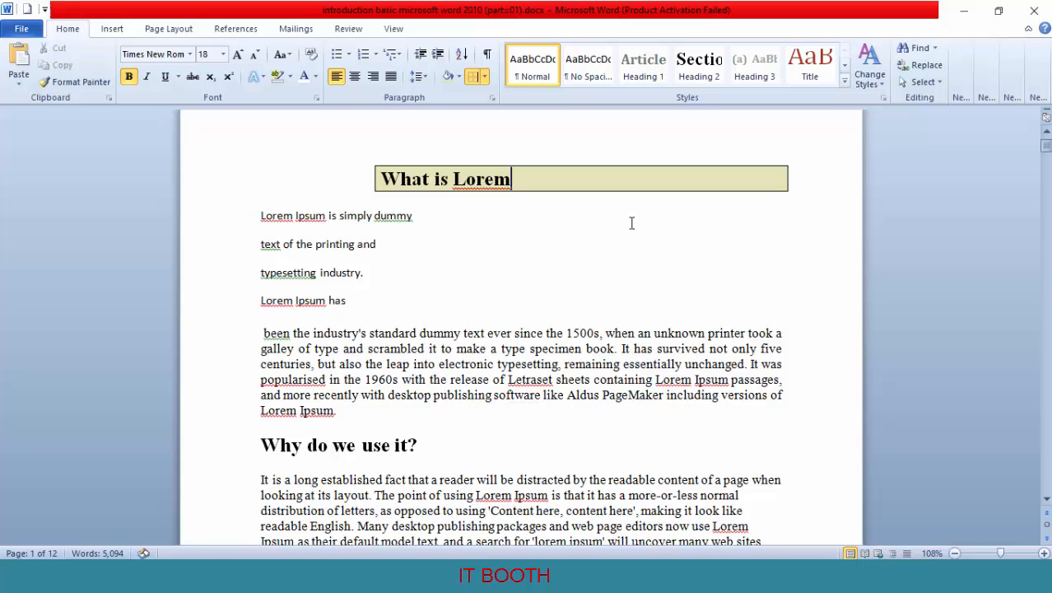
# Step: Clear all formatting from the "What is Lorem" heading and apply All Borders to it
pyautogui.click(312, 54)
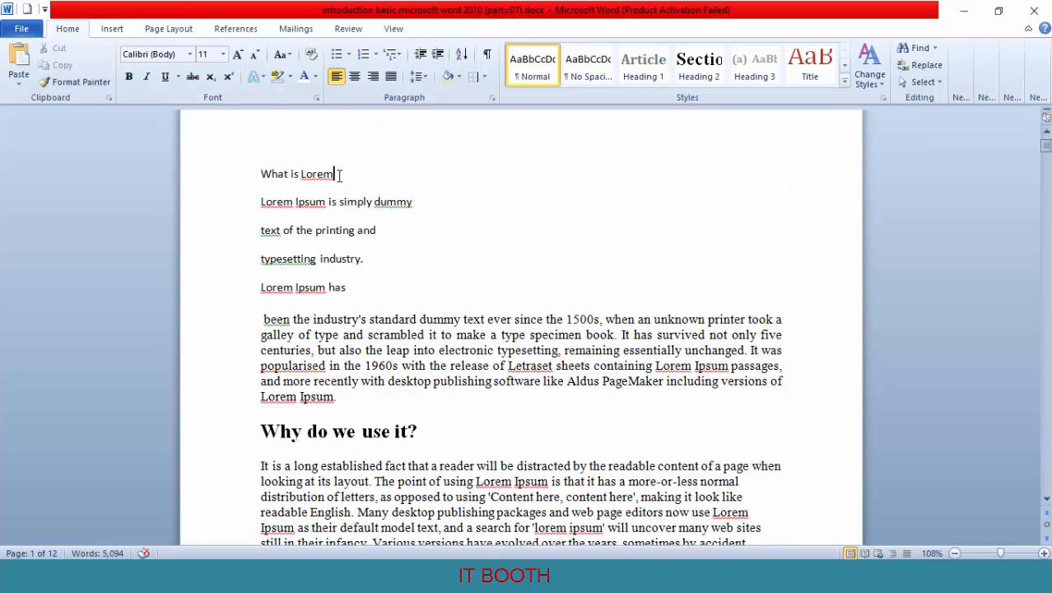
pyautogui.moveTo(337, 173); pyautogui.dragTo(262, 174)
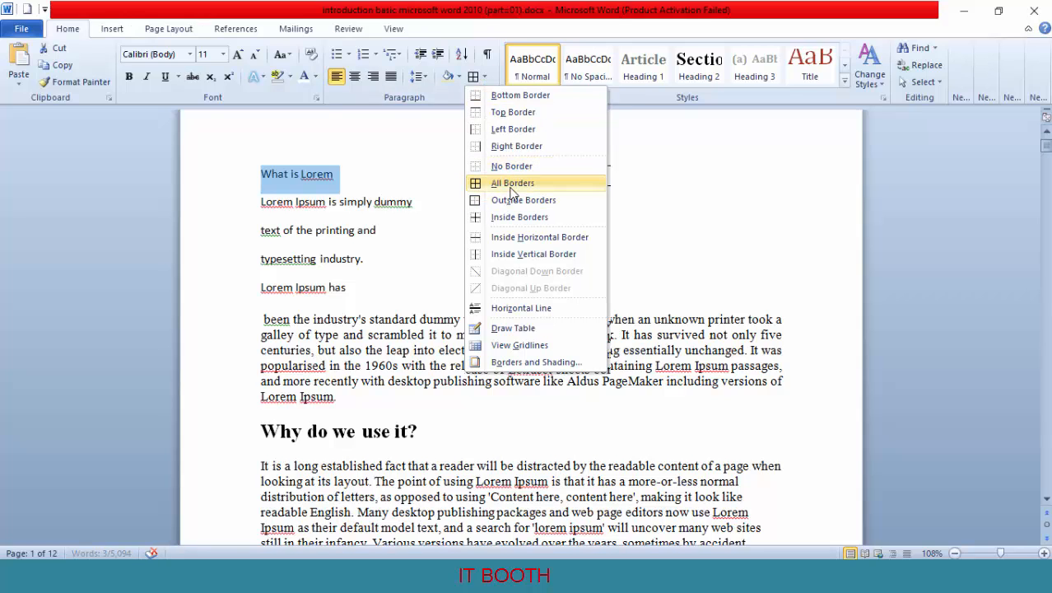
pyautogui.click(511, 184)
pyautogui.click(644, 219)
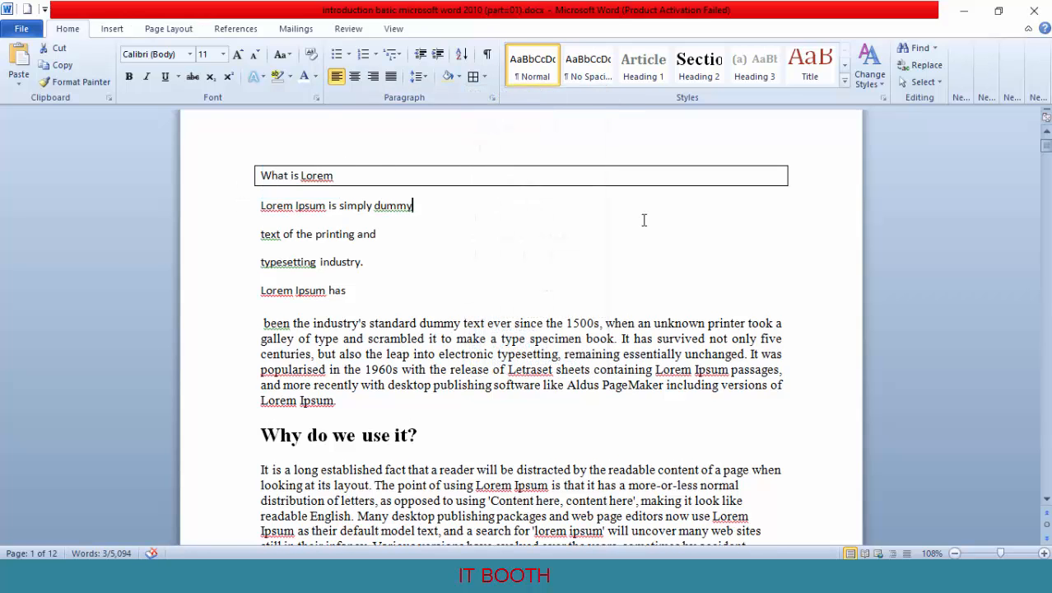
pyautogui.click(485, 76)
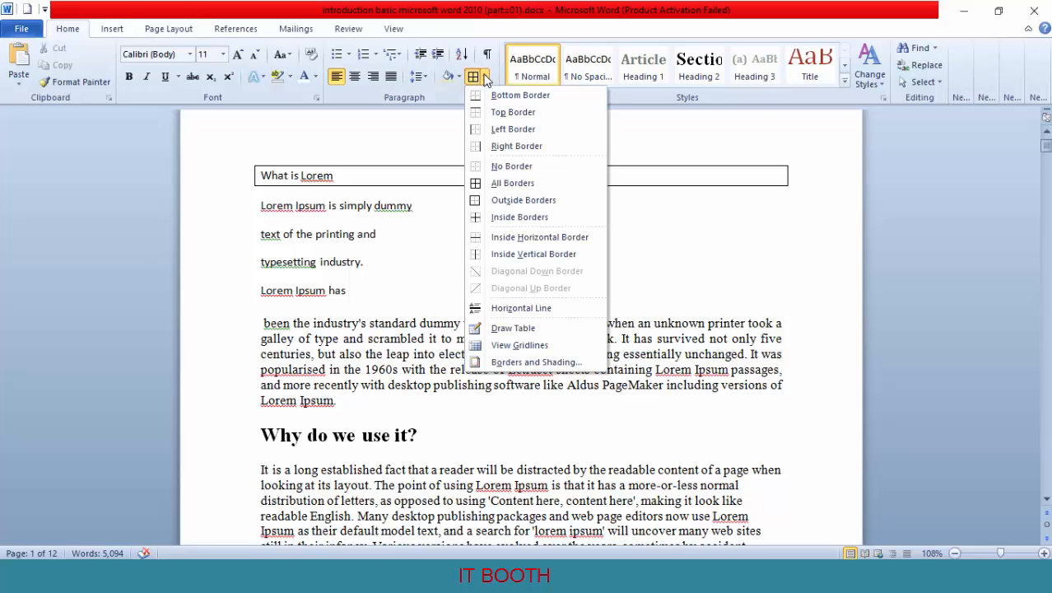
pyautogui.click(657, 247)
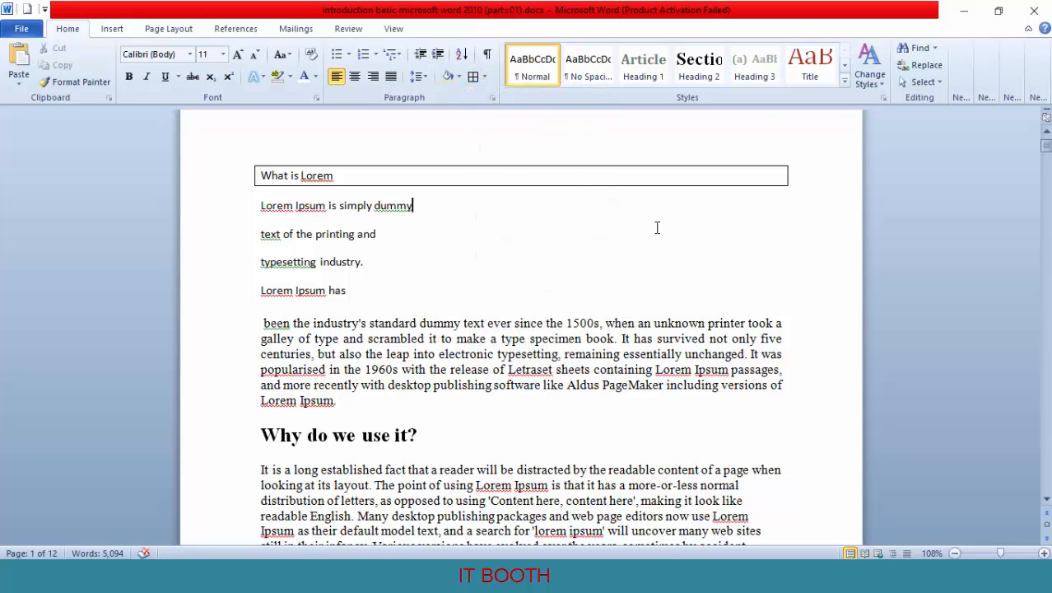
# Step: Show the paragraph marks and other hidden formatting symbols throughout the document and look over them on the first pages
pyautogui.click(488, 57)
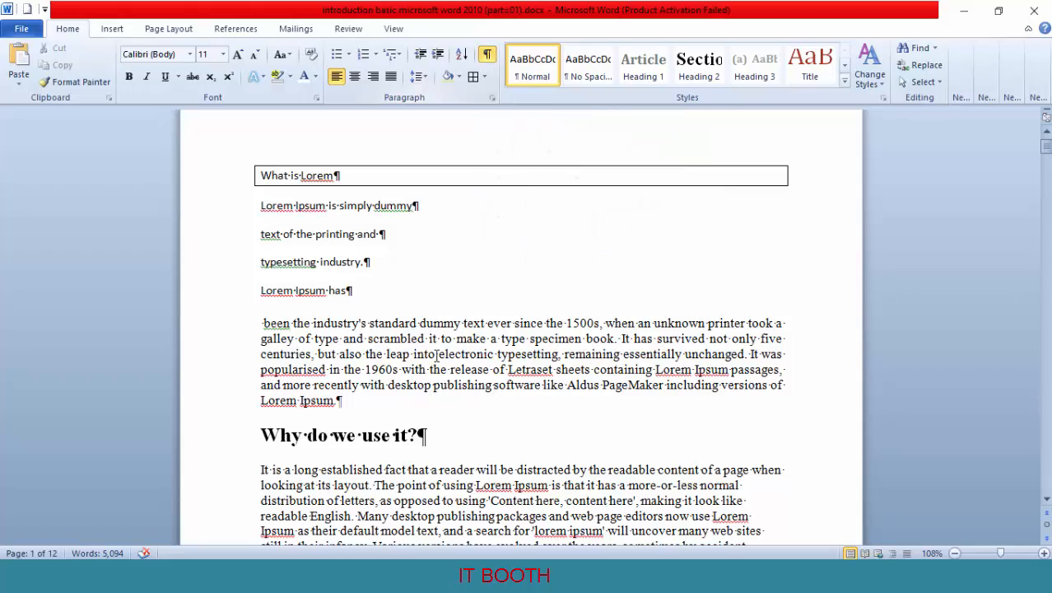
pyautogui.scroll(-3, 421, 303)
pyautogui.scroll(-10, 421, 303)
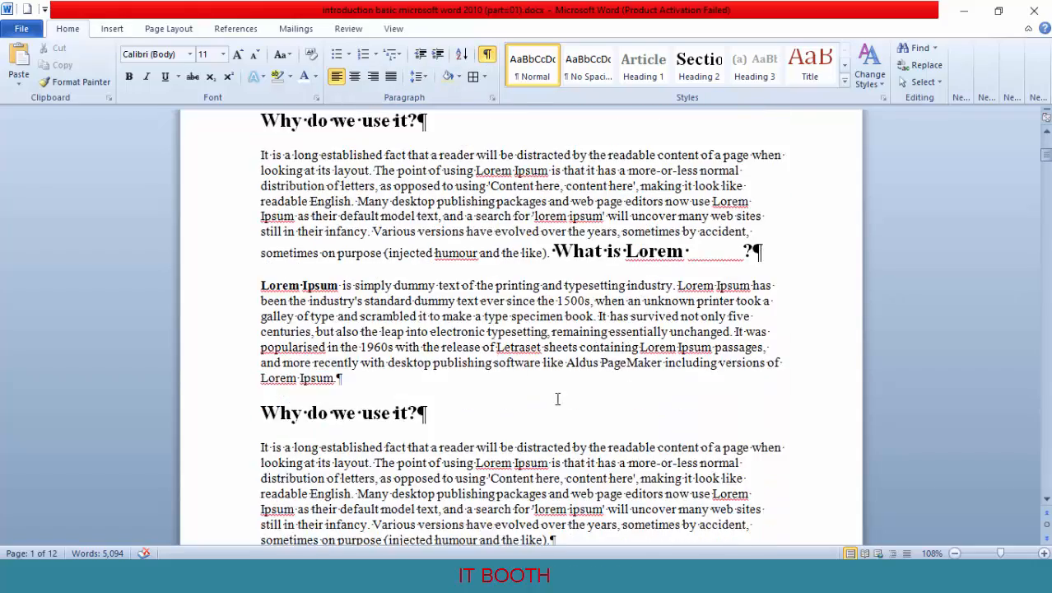
pyautogui.scroll(-12, 565, 407)
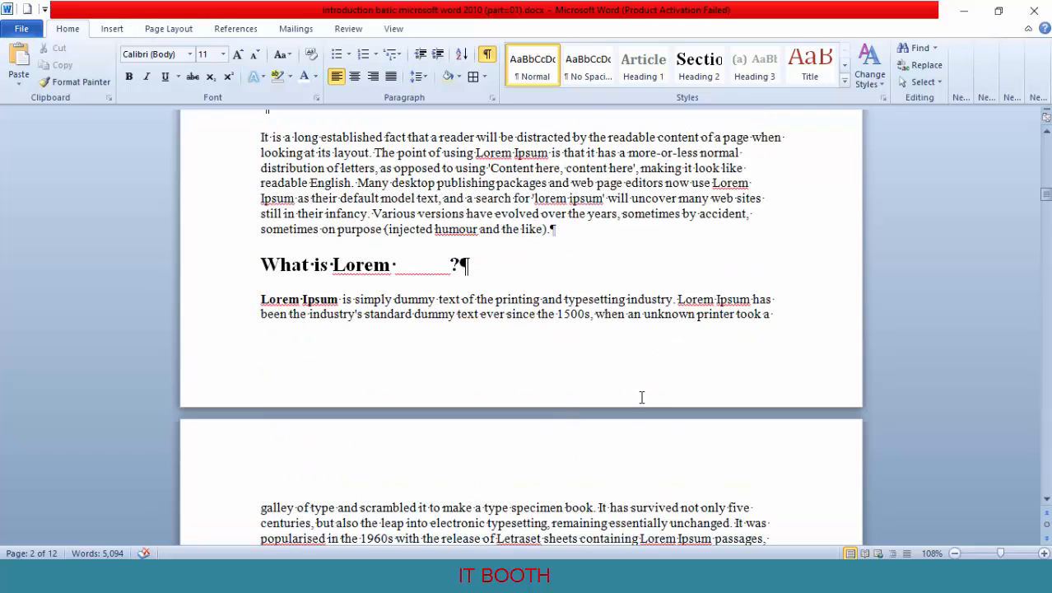
pyautogui.doubleClick(662, 400)
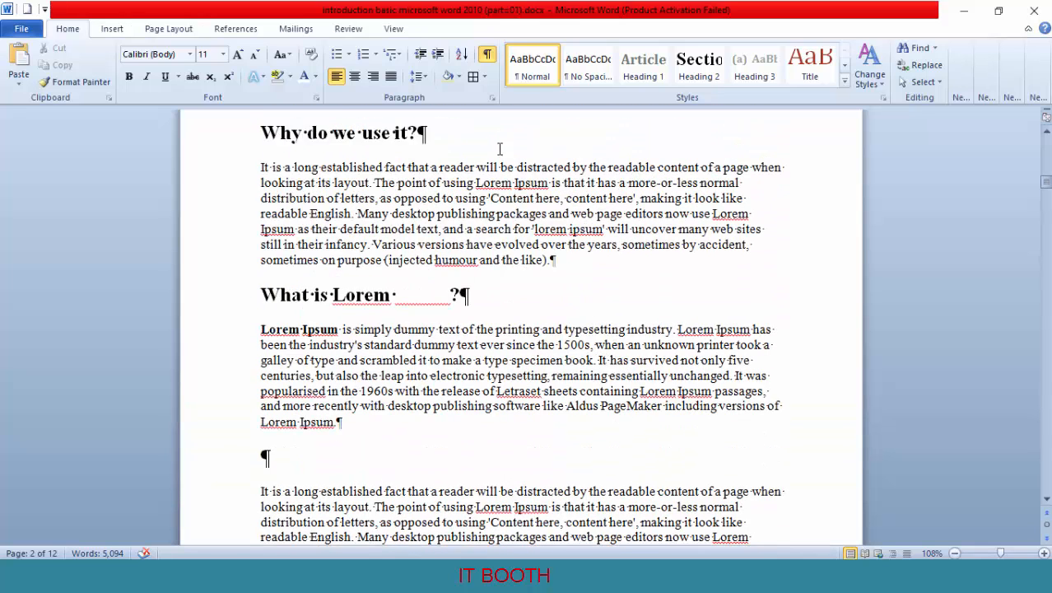
# Step: View the line and page break options in the Paragraph dialog and close it
pyautogui.click(492, 98)
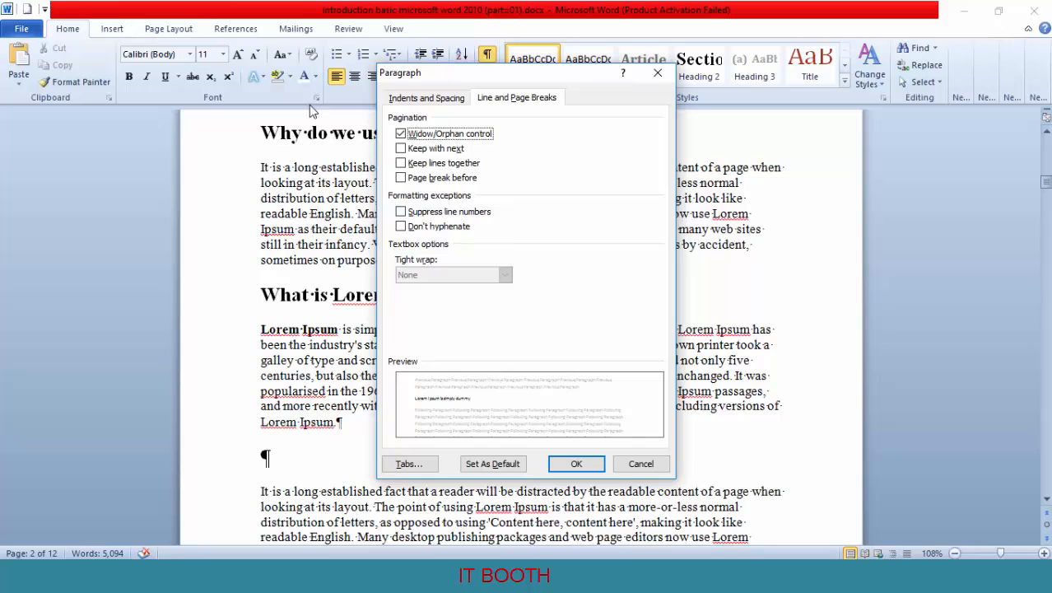
pyautogui.click(657, 75)
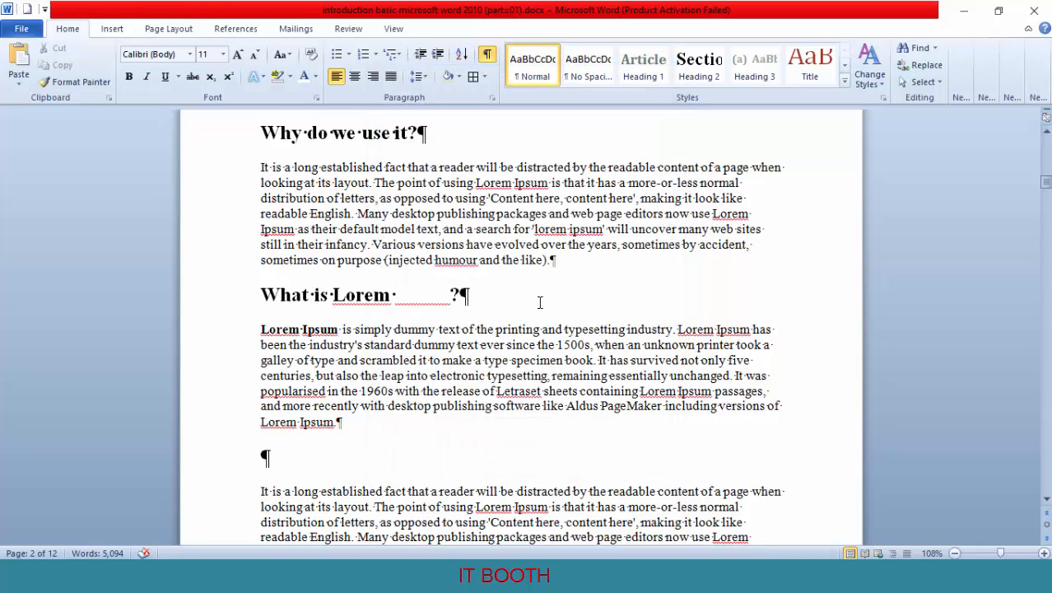